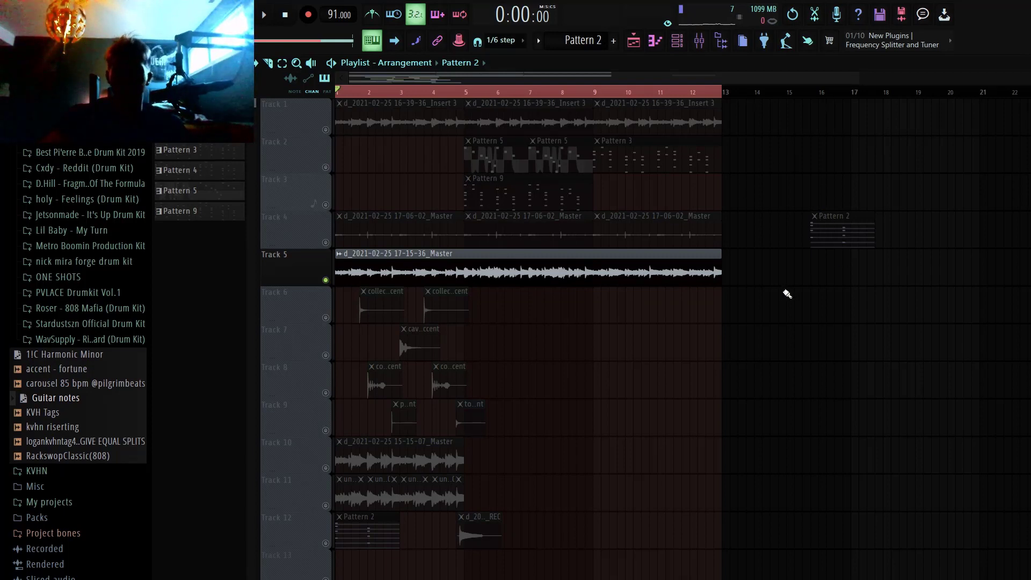
Step: Play back the soloed master recording on Track 5 from the start, stop it, and save the project
{"action": "key", "text": "space"}
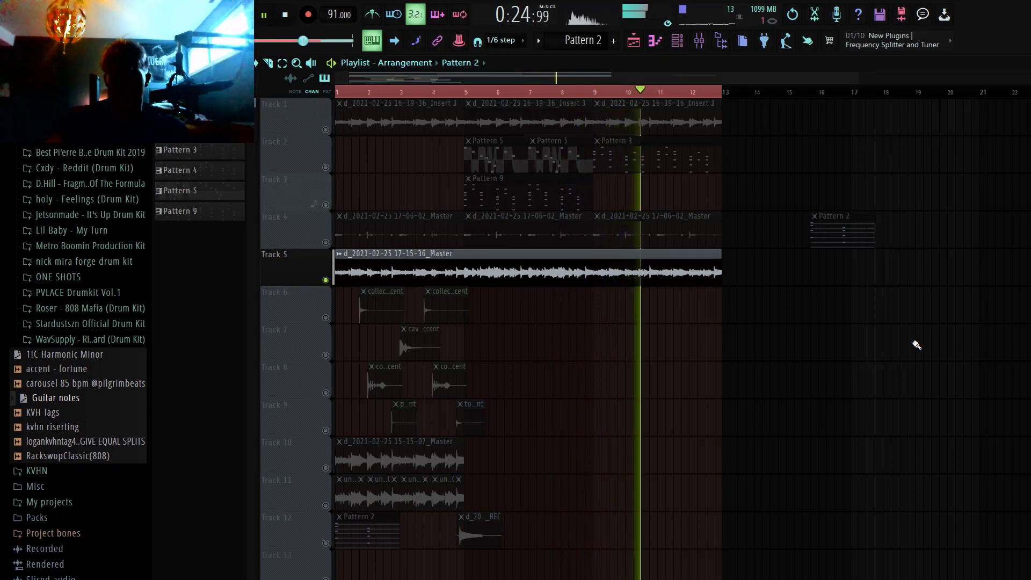
{"action": "key", "text": "space"}
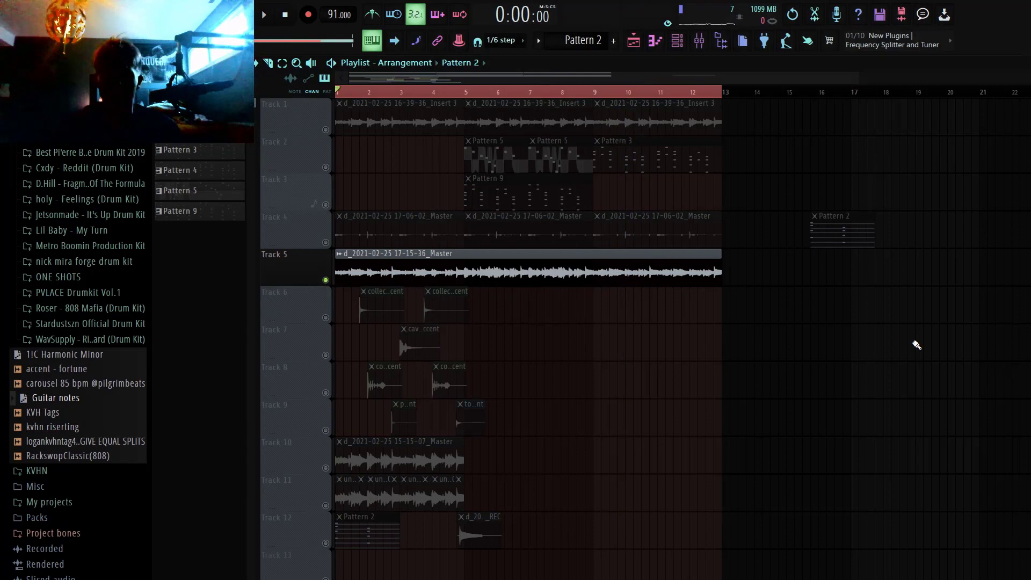
{"action": "key", "text": "ctrl+s"}
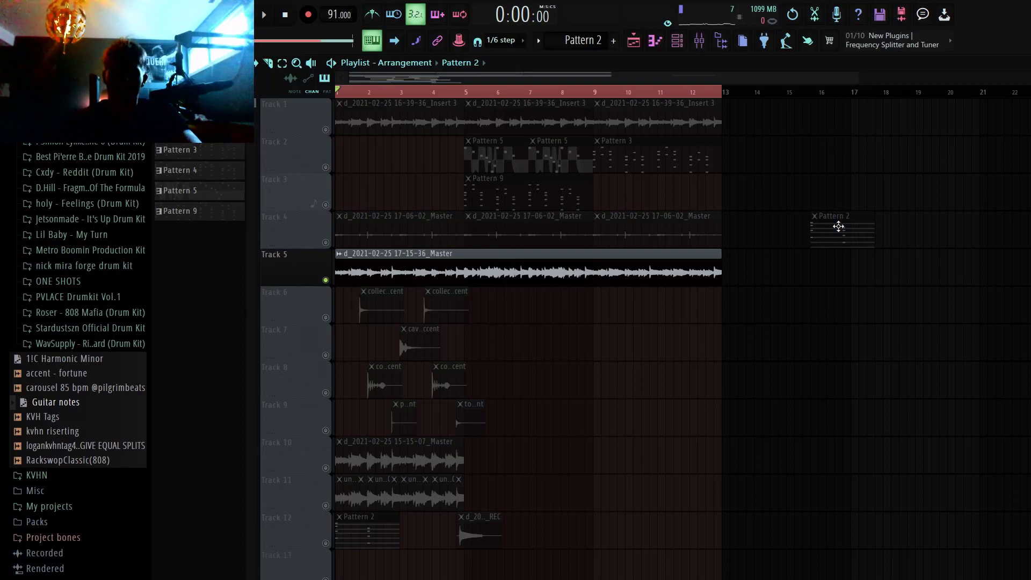
Step: Open the Pattern 2 clip in the piano roll and select its six long muted notes from E3 to E5, then clear the selection
{"action": "double_click", "coordinate": [838, 226]}
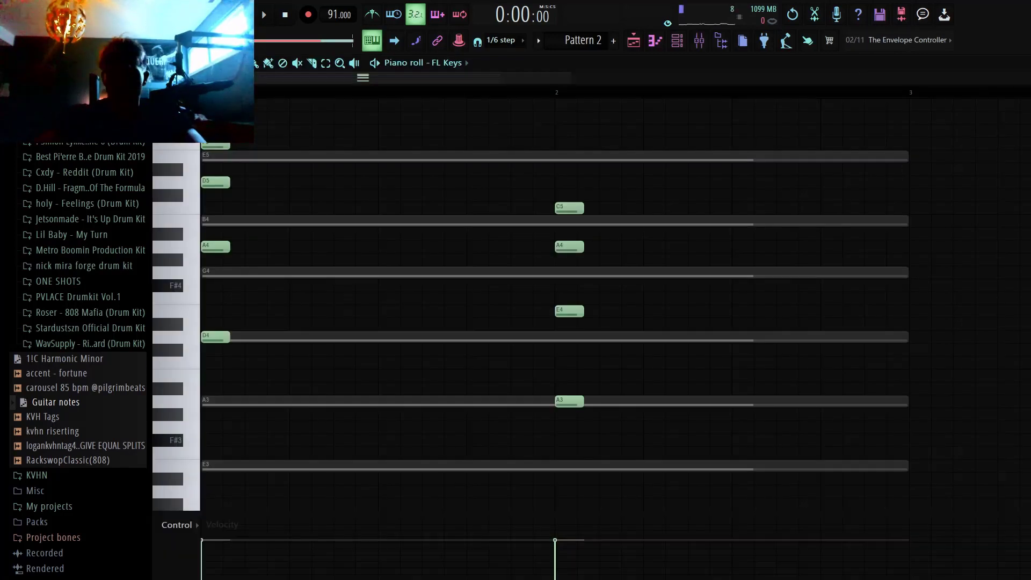
{"action": "left_click_drag", "start_coordinate": [765, 442], "coordinate": [745, 193]}
{"action": "left_click", "coordinate": [767, 168], "text": "ctrl"}
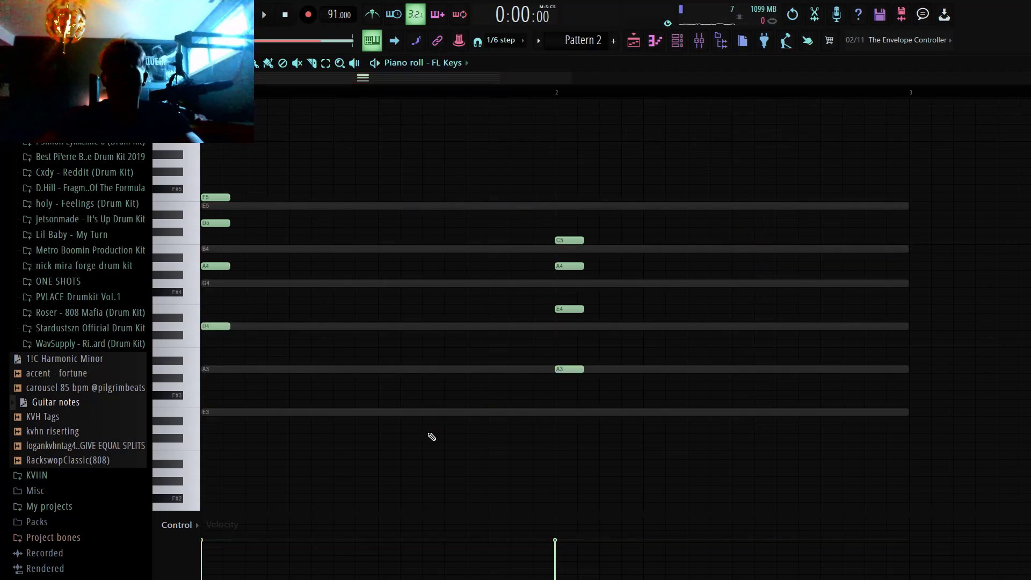
{"action": "left_click_drag", "start_coordinate": [424, 451], "coordinate": [437, 184]}
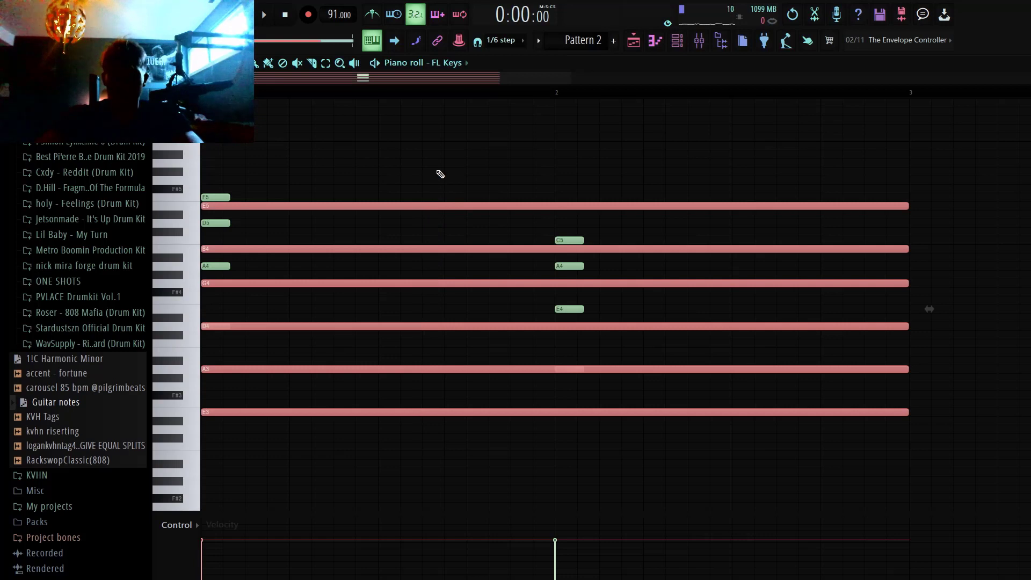
{"action": "key", "text": "Delete"}
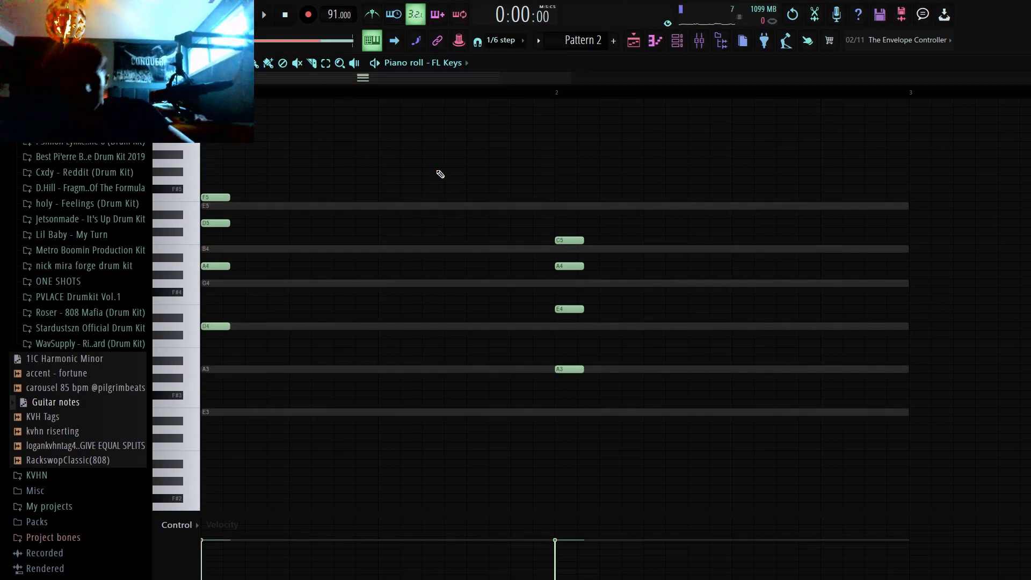
{"action": "left_click", "coordinate": [383, 206]}
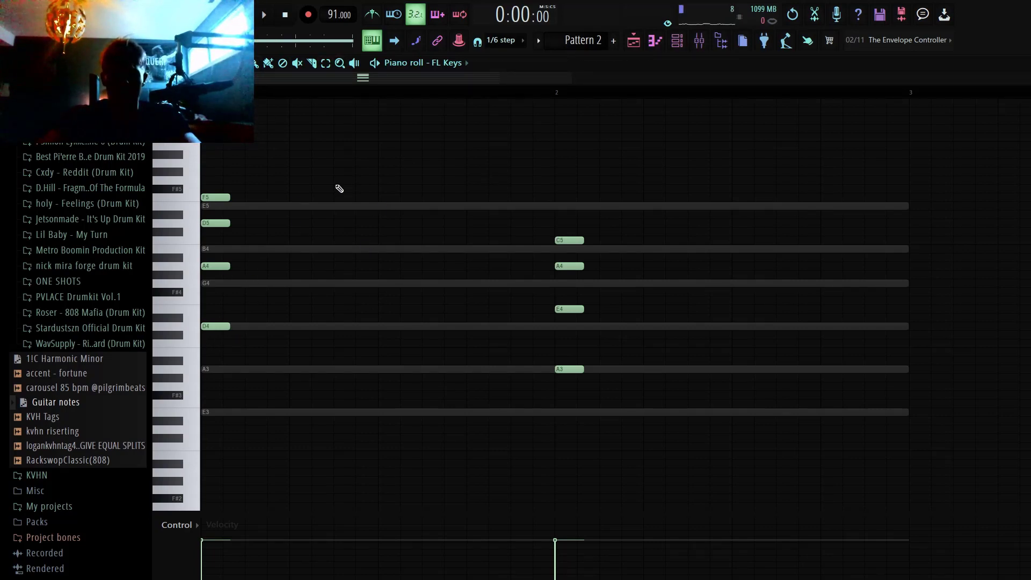
Step: Play back Pattern 2's two chords, select the long muted notes again, and clear the selection
{"action": "key", "text": "space"}
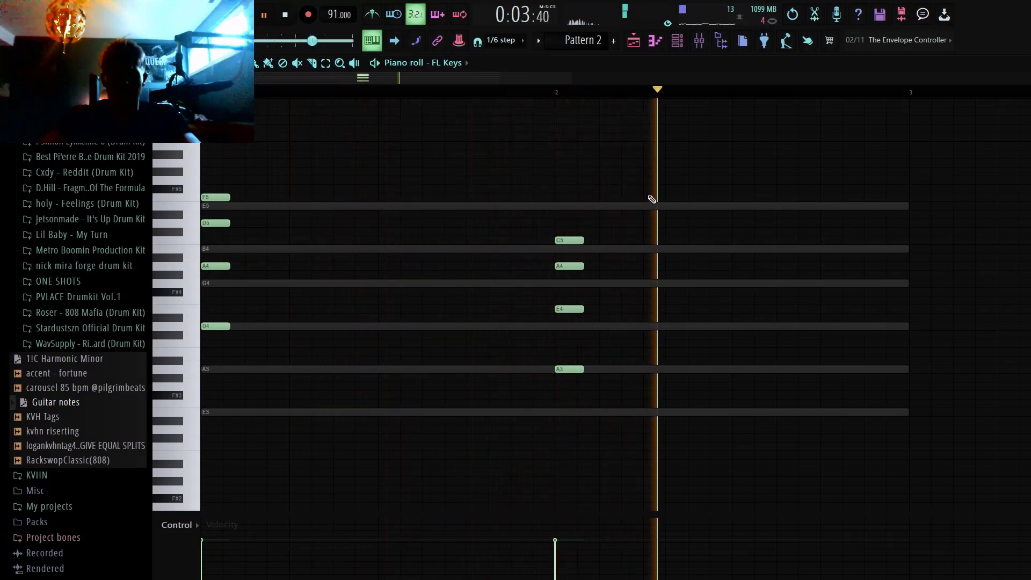
{"action": "key", "text": "space"}
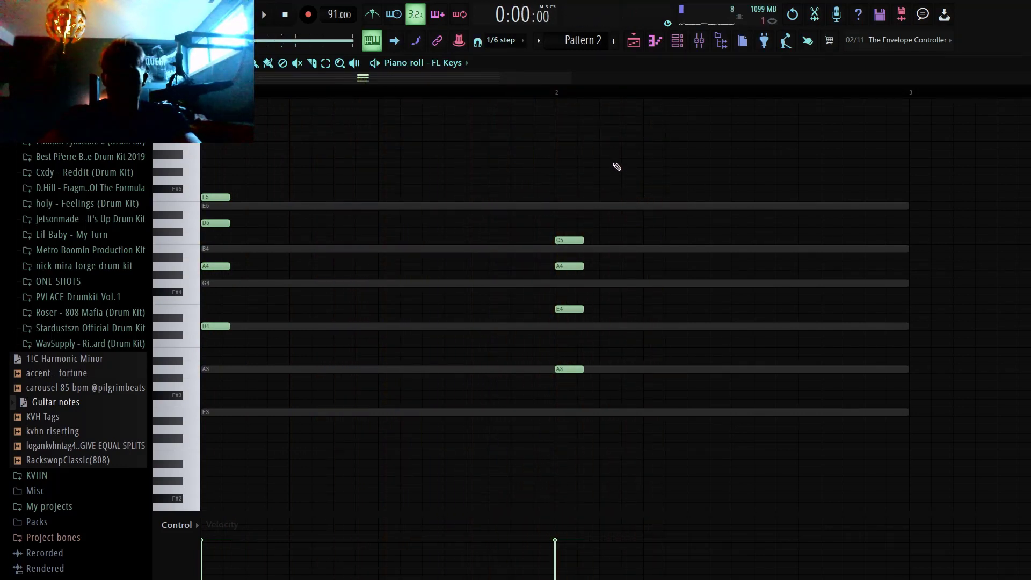
{"action": "left_click_drag", "start_coordinate": [458, 427], "coordinate": [445, 159]}
{"action": "right_click", "coordinate": [484, 148]}
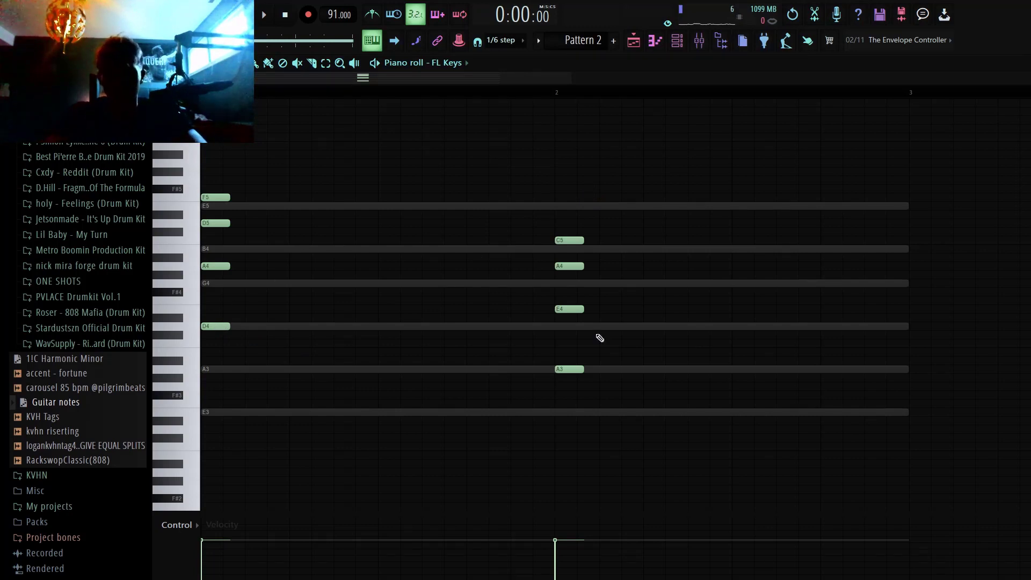
Step: Try transposing the bar 2 chord up until its root sits on D4, and shift it back to its A3 root
{"action": "left_click_drag", "start_coordinate": [569, 370], "coordinate": [520, 398]}
{"action": "key", "text": "shift+Up"}
{"action": "key", "text": "shift+Up"}
{"action": "key", "text": "shift+Up"}
{"action": "key", "text": "shift+Up"}
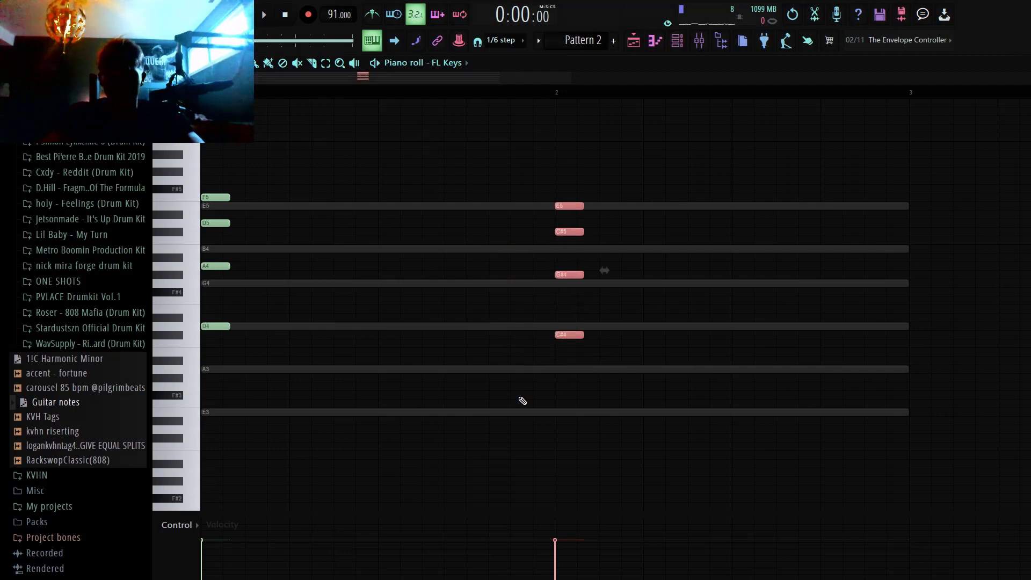
{"action": "key", "text": "shift+Up"}
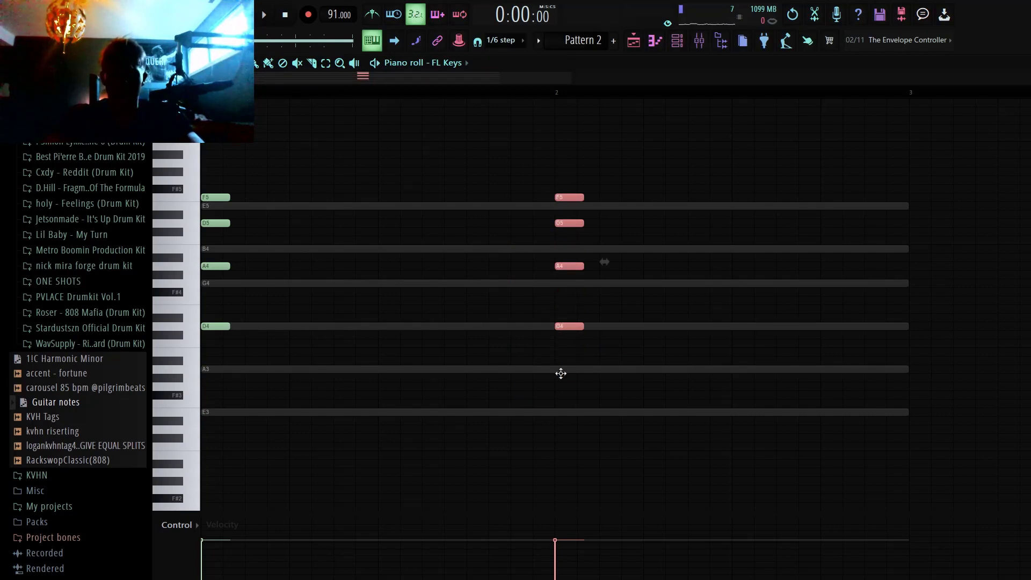
{"action": "key", "text": "shift+Down"}
{"action": "key", "text": "shift+Down"}
{"action": "key", "text": "shift+Down"}
{"action": "key", "text": "shift+Down"}
{"action": "key", "text": "shift+Down"}
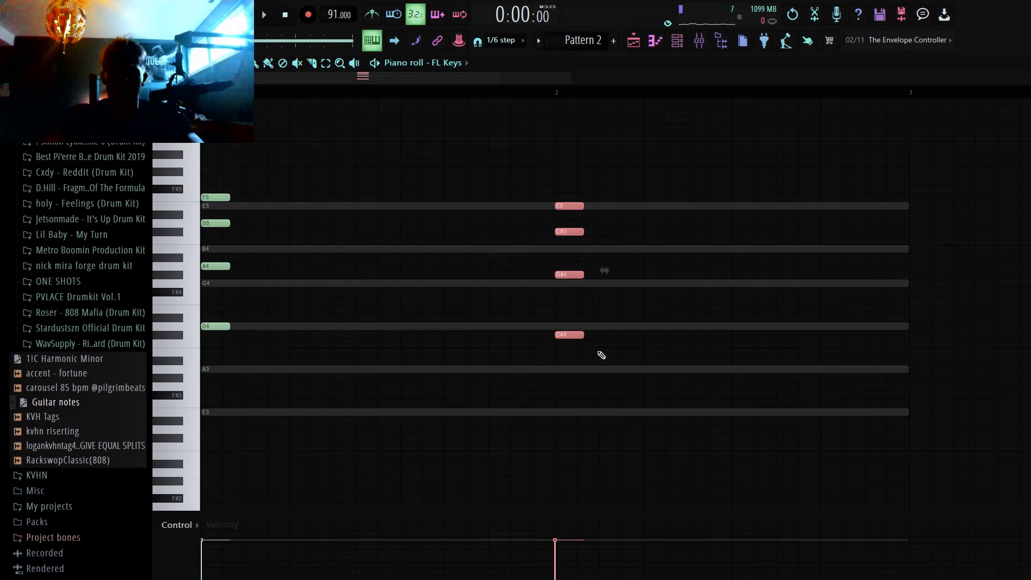
{"action": "left_click", "coordinate": [557, 130]}
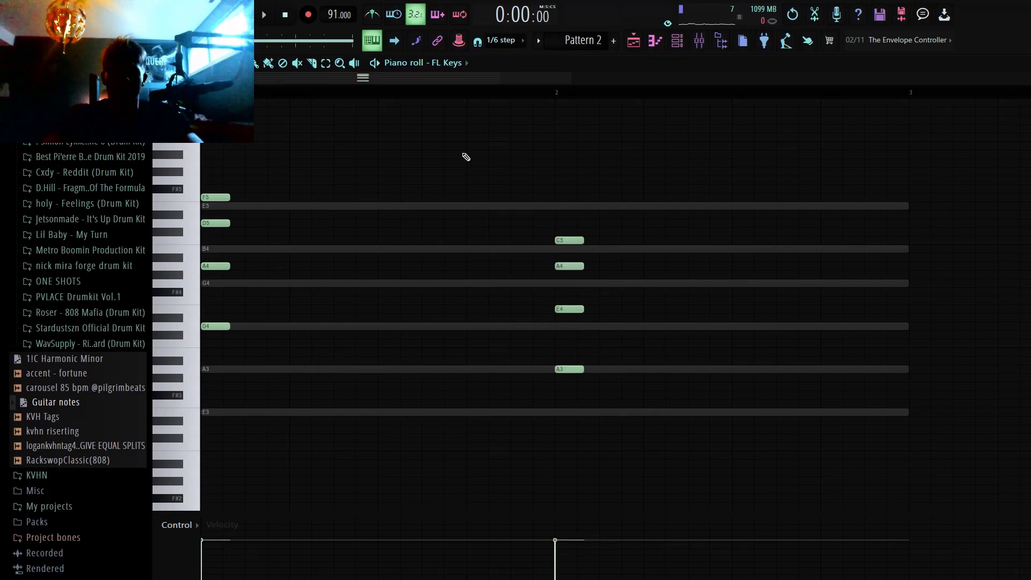
Step: Play back the chords of Pattern 2 and view the piano roll's snap options without changing them
{"action": "key", "text": "space"}
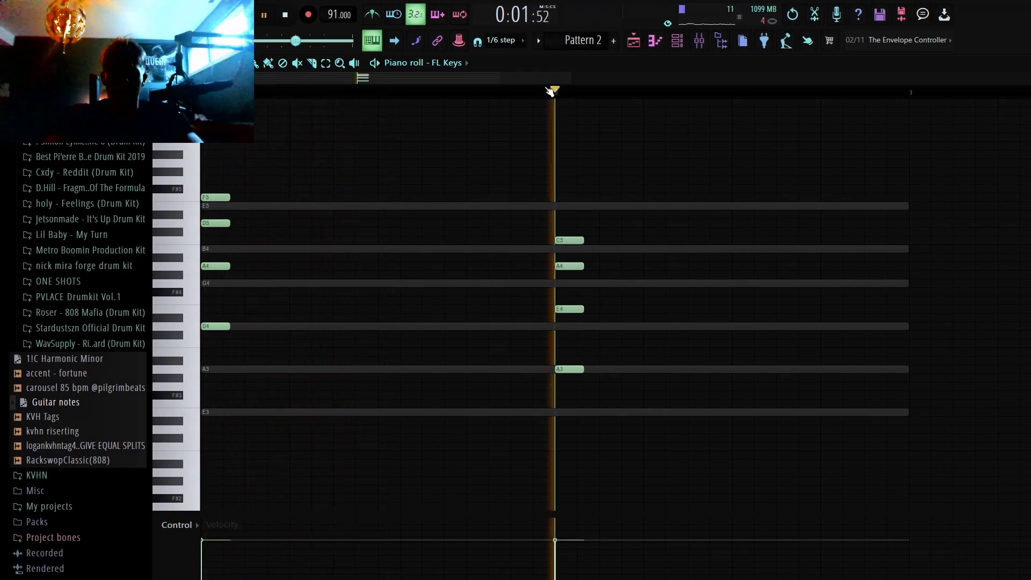
{"action": "key", "text": "space"}
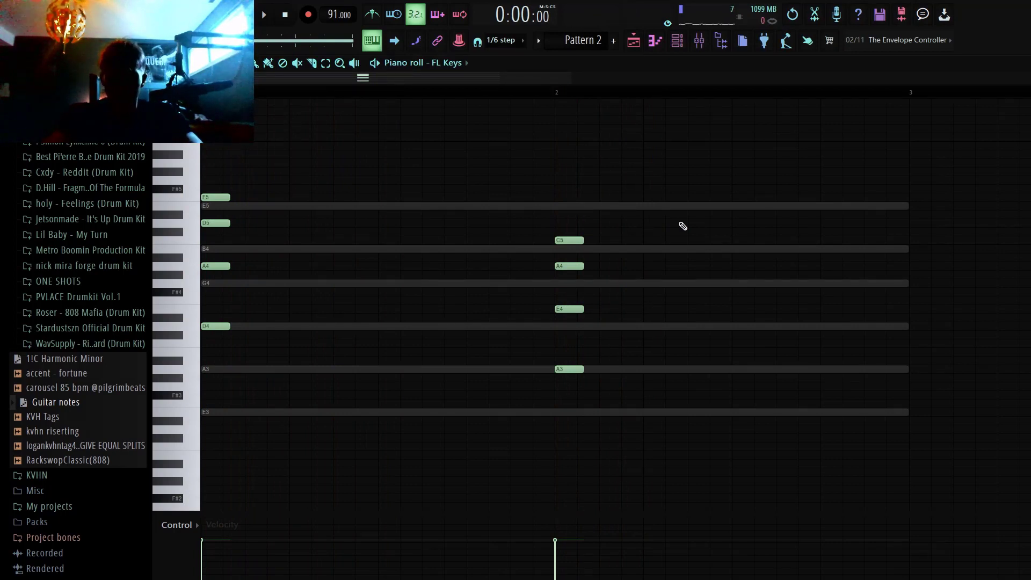
{"action": "left_click", "coordinate": [189, 63]}
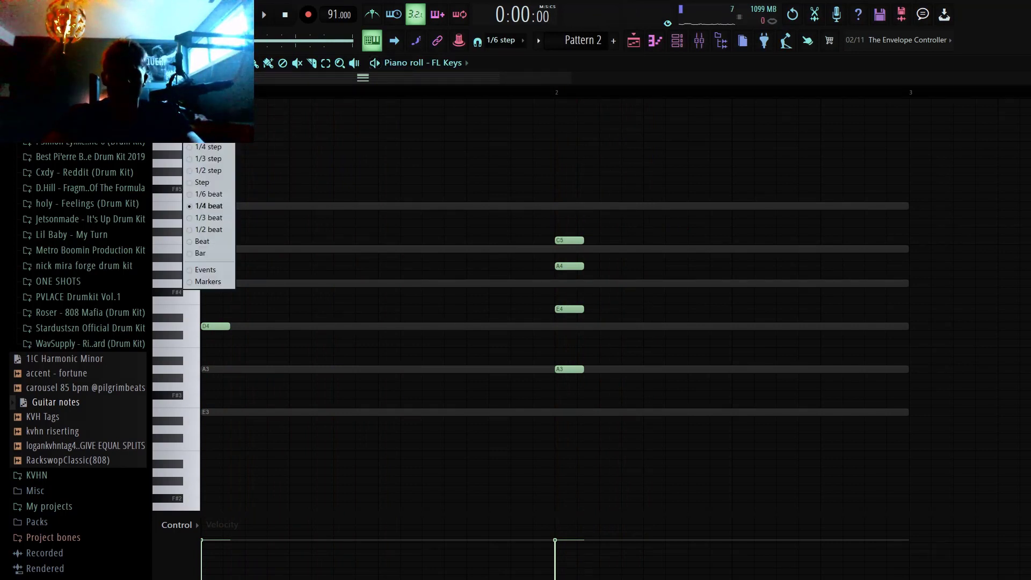
{"action": "right_click", "coordinate": [304, 170]}
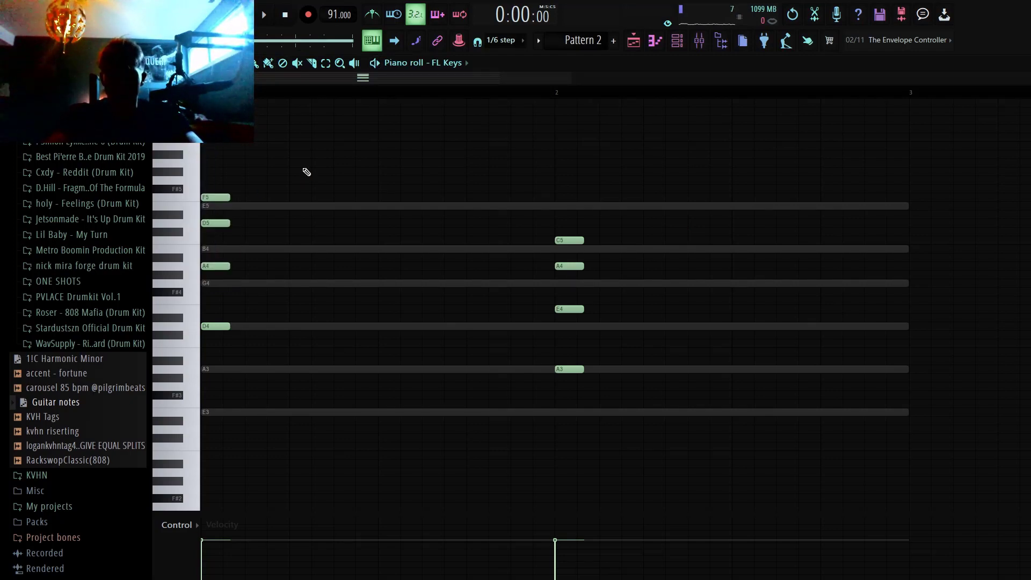
Step: Replace all notes in Pattern 2 with the copied two-bar picked melody and deselect the pasted notes
{"action": "key", "text": "ctrl+a"}
{"action": "key", "text": "Delete"}
{"action": "key", "text": "ctrl+v"}
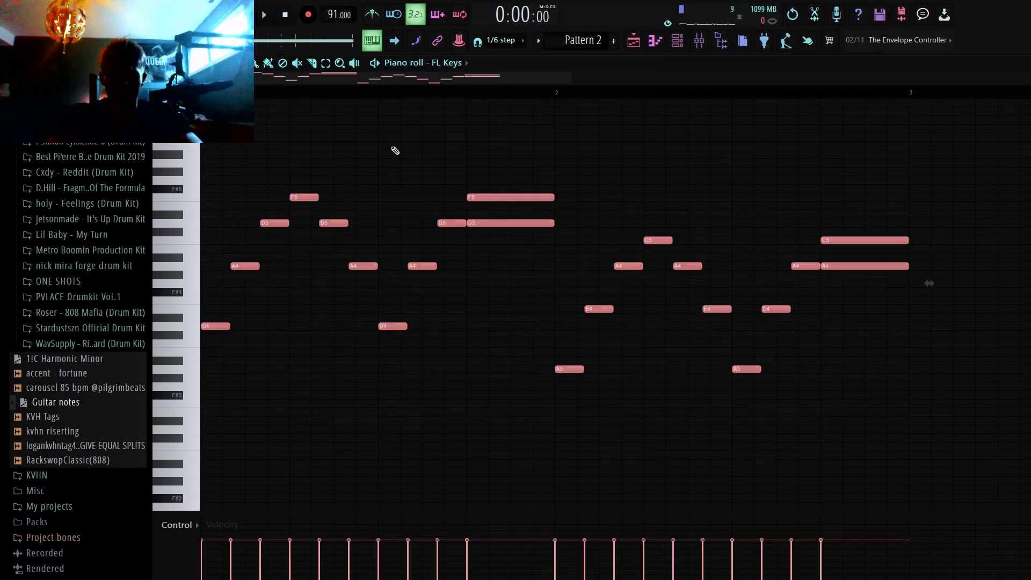
{"action": "key", "text": "ctrl+d"}
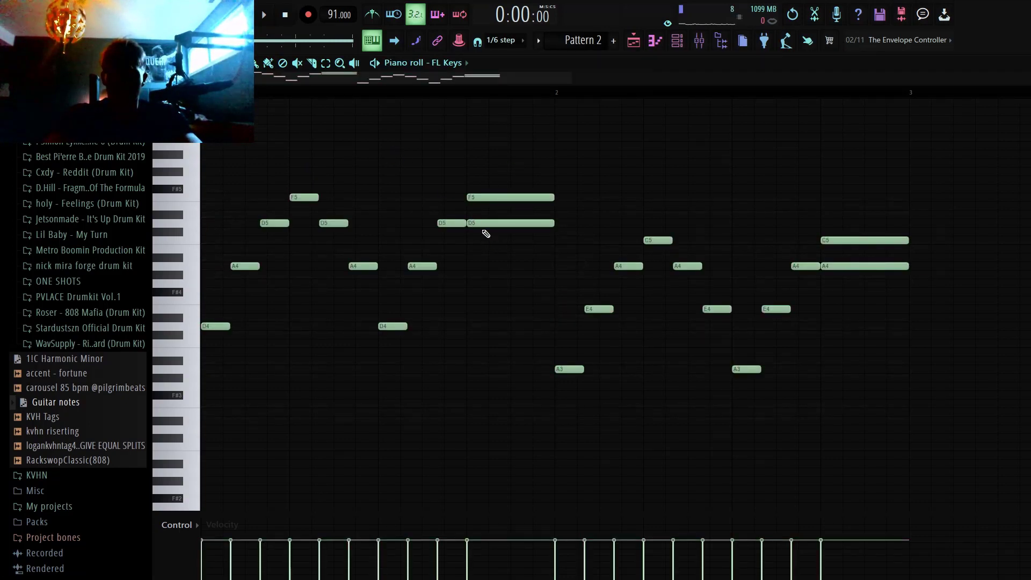
Step: Replace the held F5 and D5 notes at the end of bar 1 with short A4 and D4 notes and play it
{"action": "right_click", "coordinate": [523, 223]}
{"action": "right_click", "coordinate": [523, 197]}
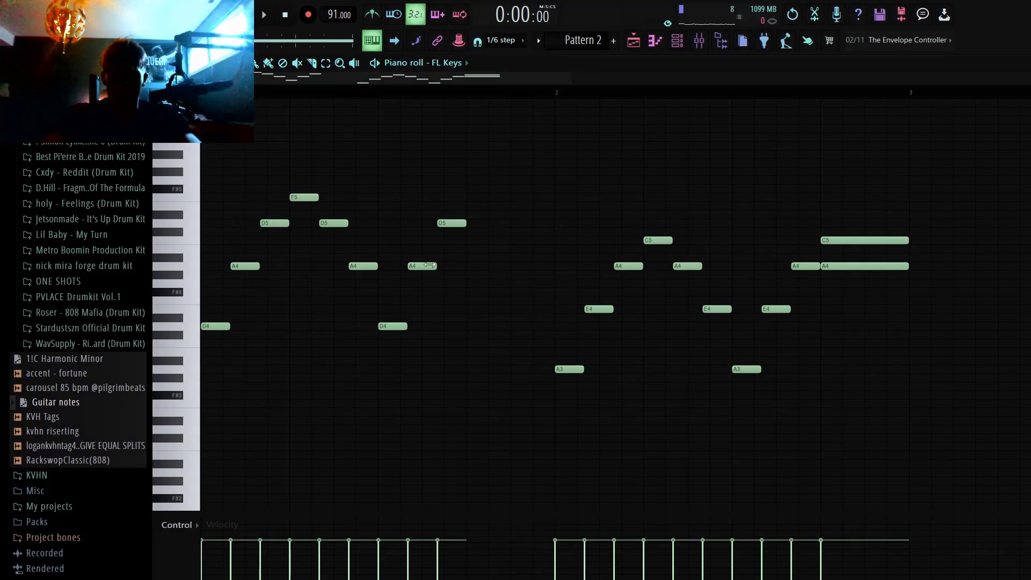
{"action": "left_click", "coordinate": [481, 265]}
{"action": "left_click", "coordinate": [502, 326]}
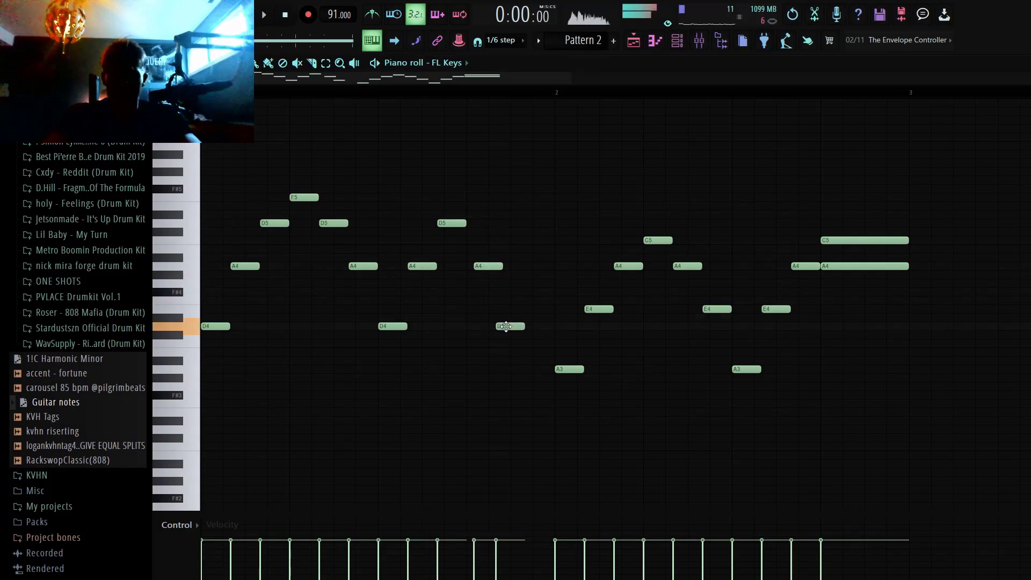
{"action": "key", "text": "space"}
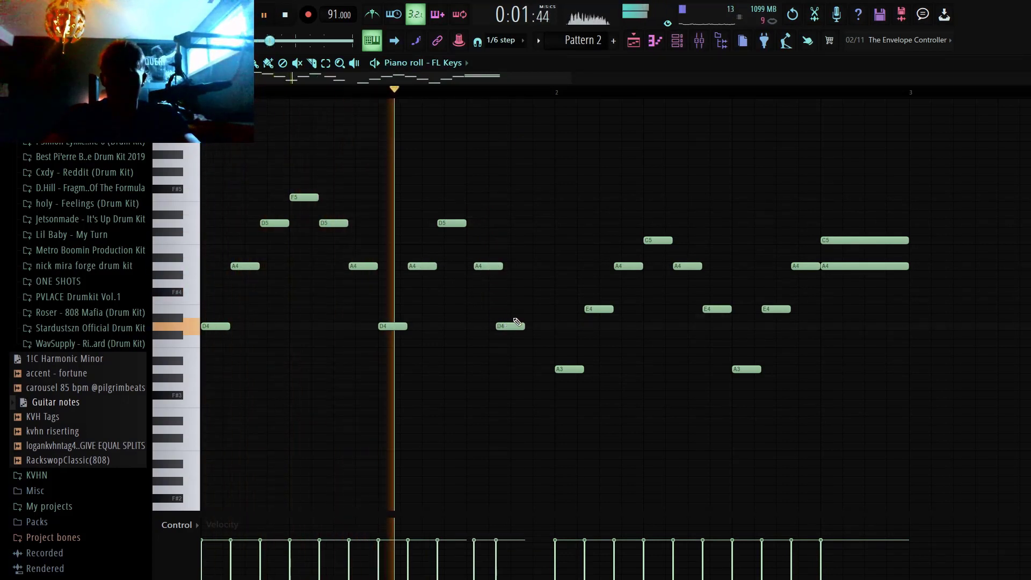
{"action": "key", "text": "space"}
Step: Undo the note changes at the end of bar 1 and play back the picked melody
{"action": "key", "text": "ctrl+alt+z"}
{"action": "key", "text": "ctrl+alt+z"}
{"action": "key", "text": "ctrl+alt+z"}
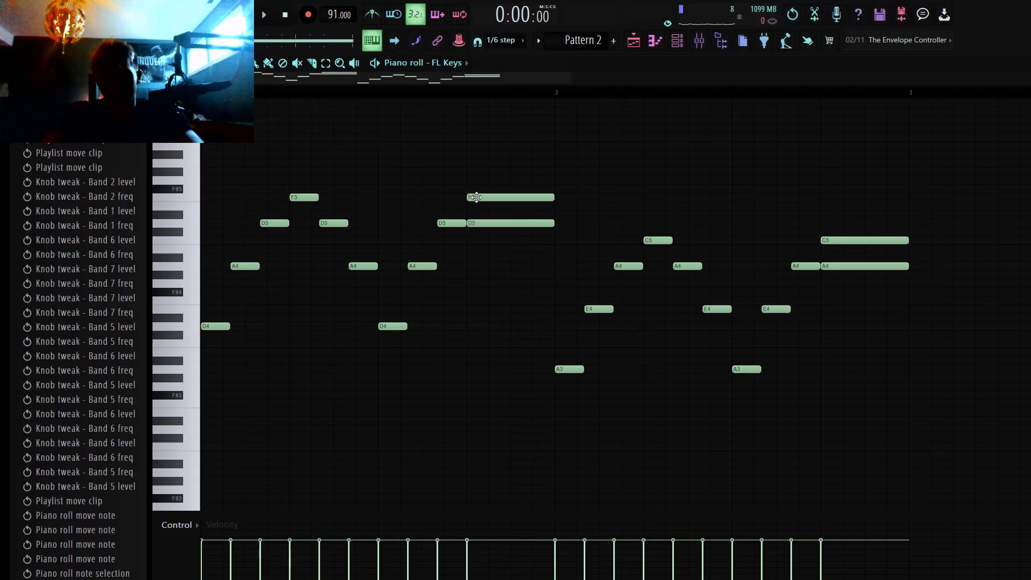
{"action": "key", "text": "space"}
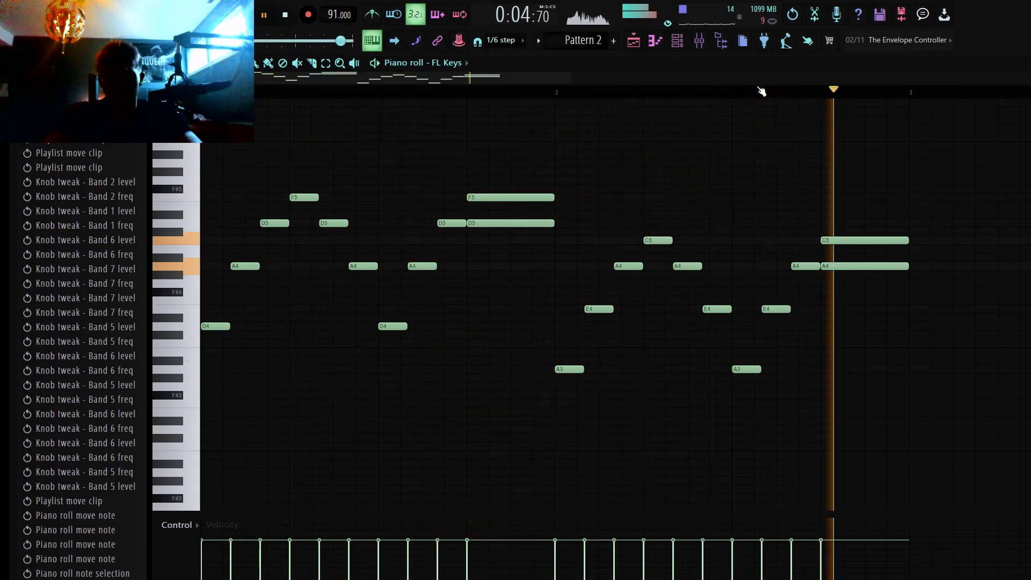
{"action": "key", "text": "space"}
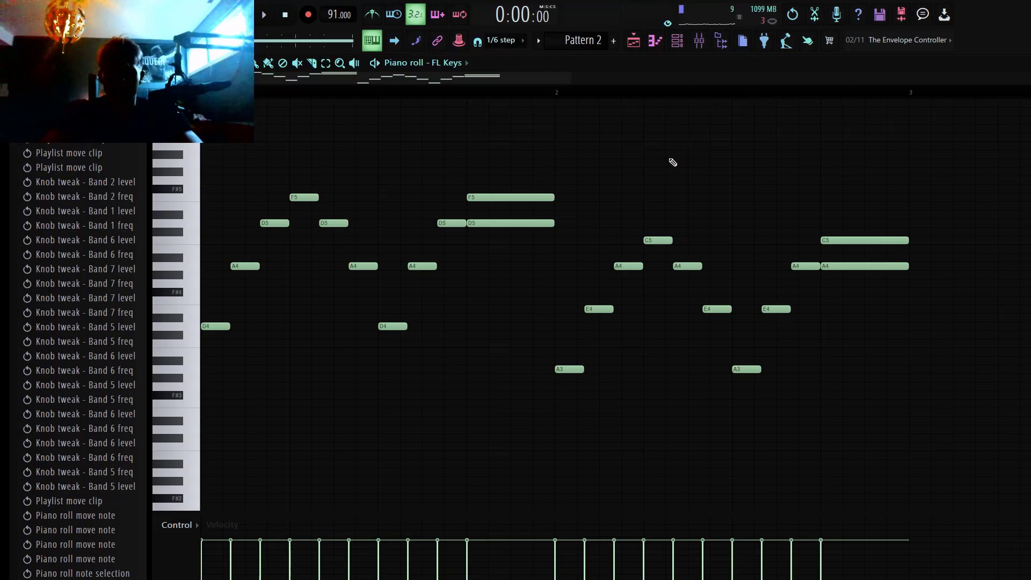
Step: Undo the melody replacement to bring back Pattern 2's chords and muted string notes
{"action": "key", "text": "ctrl+z"}
{"action": "key", "text": "ctrl+z"}
{"action": "key", "text": "ctrl+z"}
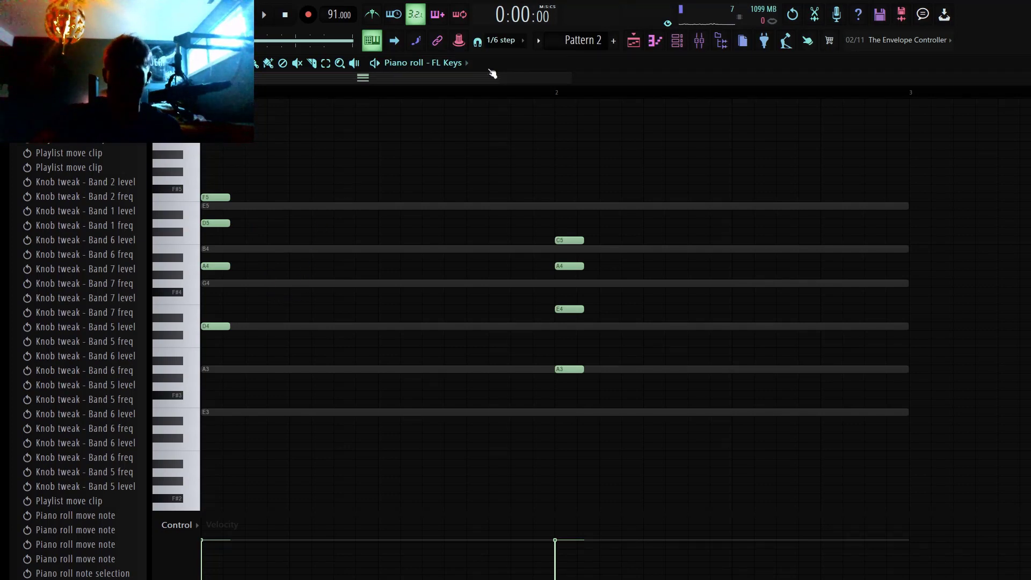
Step: Return to the playlist, solo Track 11, and zoom in on its recorded clips
{"action": "left_click", "coordinate": [635, 42]}
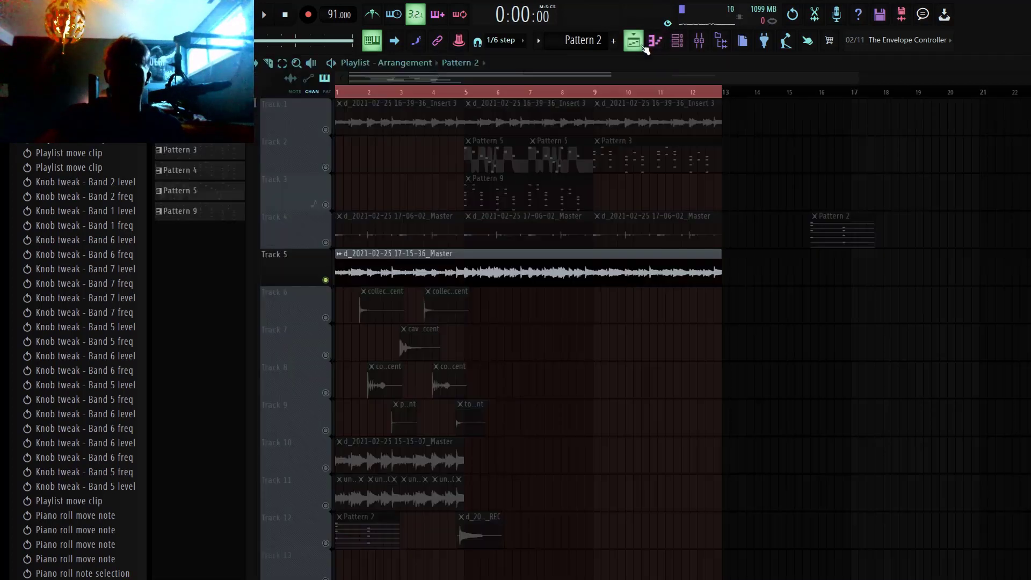
{"action": "scroll", "coordinate": [569, 346], "scroll_direction": "down", "scroll_amount": 1}
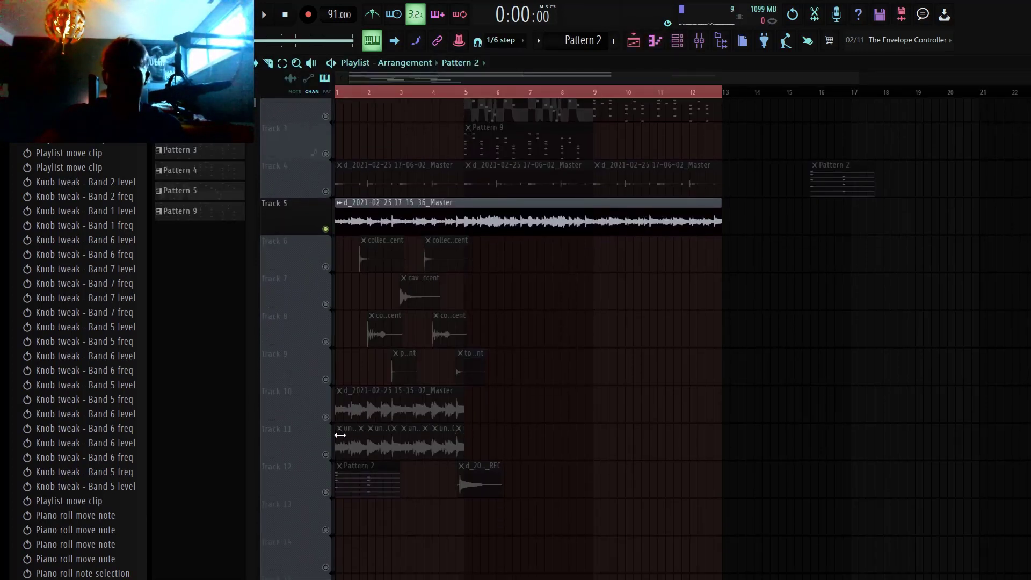
{"action": "right_click", "coordinate": [326, 455]}
{"action": "left_click_drag", "start_coordinate": [516, 508], "coordinate": [132, 277]}
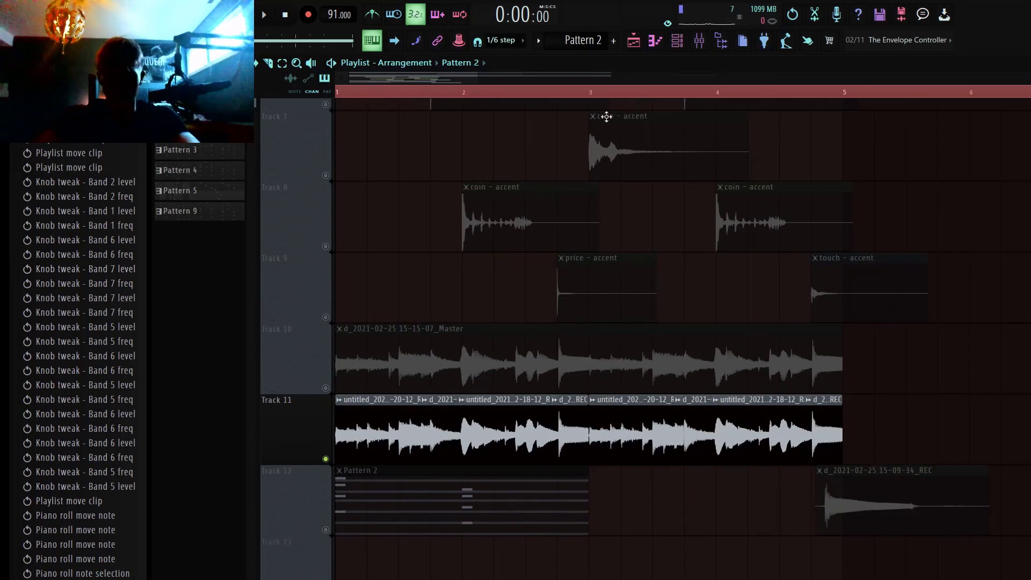
Step: Set the playlist time selection to the first two bars and play back the soloed Track 11 clips
{"action": "left_click_drag", "start_coordinate": [590, 92], "coordinate": [335, 92]}
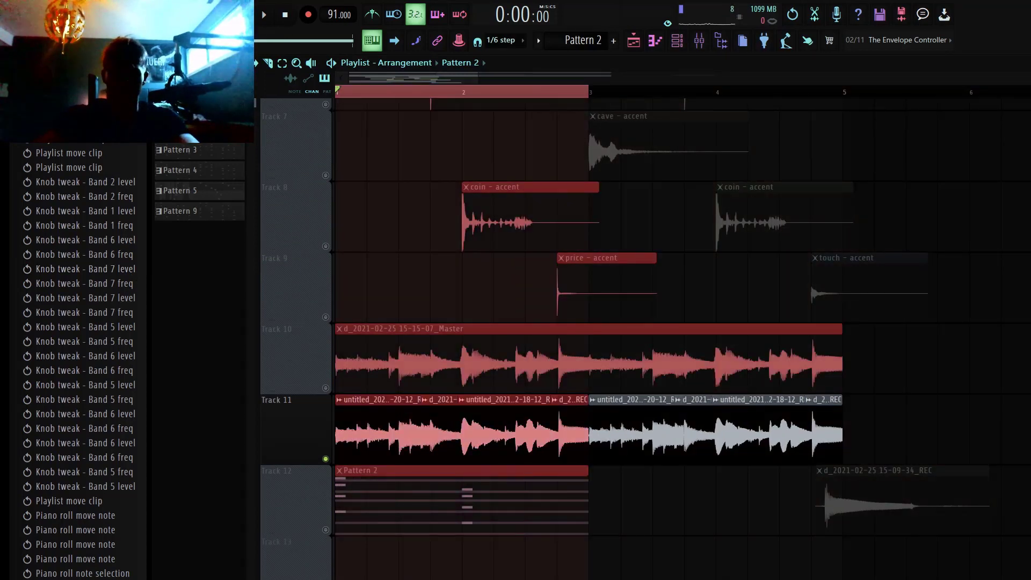
{"action": "left_click", "coordinate": [957, 369], "text": "ctrl"}
{"action": "key", "text": "space"}
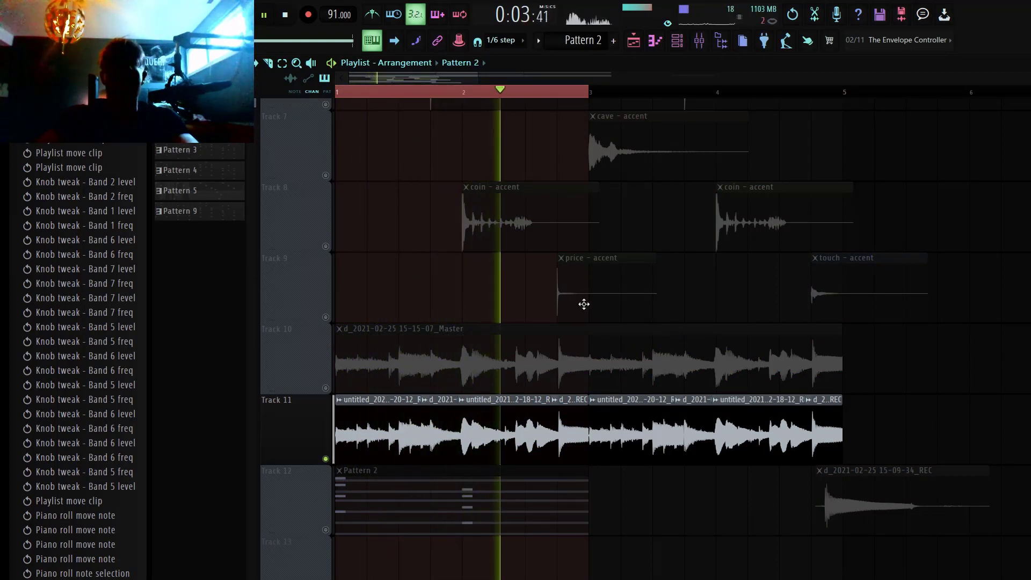
{"action": "key", "text": "space"}
Step: Show the project's audio clips in the playlist's clip picker and go through the list
{"action": "scroll", "coordinate": [562, 308], "scroll_direction": "down", "scroll_amount": 3}
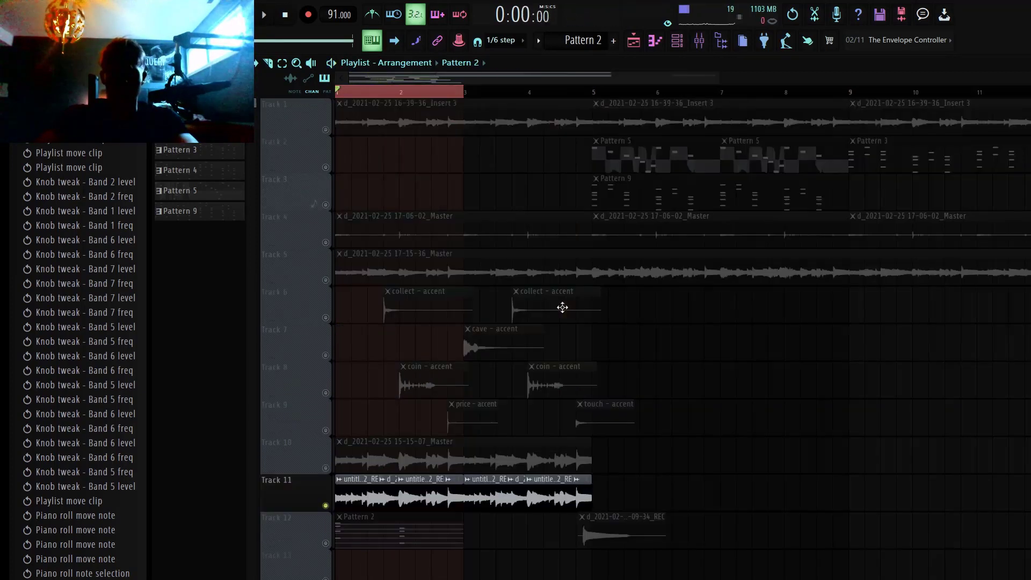
{"action": "left_click", "coordinate": [200, 78]}
{"action": "scroll", "coordinate": [443, 285], "scroll_direction": "down", "scroll_amount": 1}
{"action": "scroll", "coordinate": [442, 285], "scroll_direction": "down", "scroll_amount": 1}
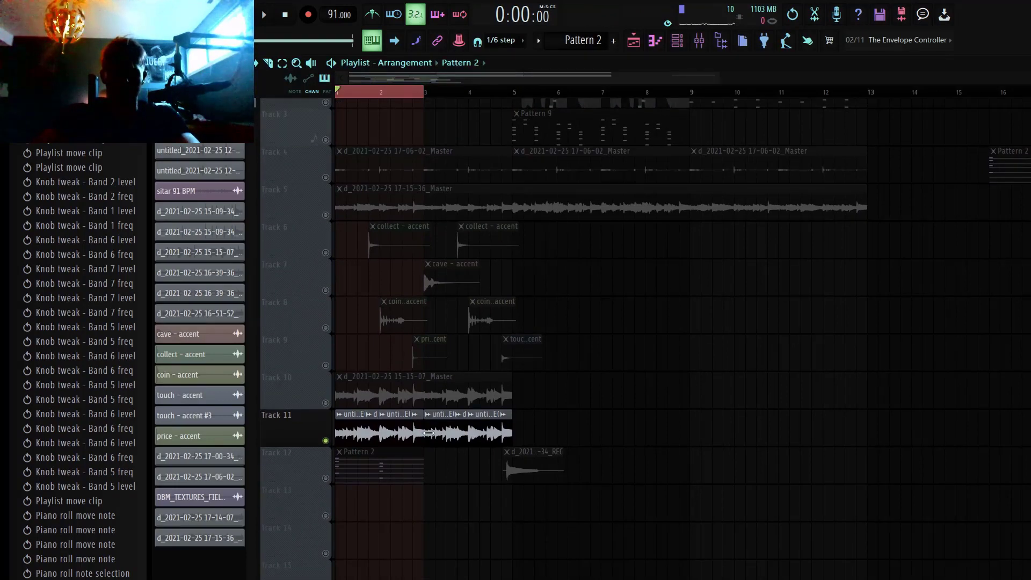
{"action": "scroll", "coordinate": [331, 238], "scroll_direction": "down", "scroll_amount": 3}
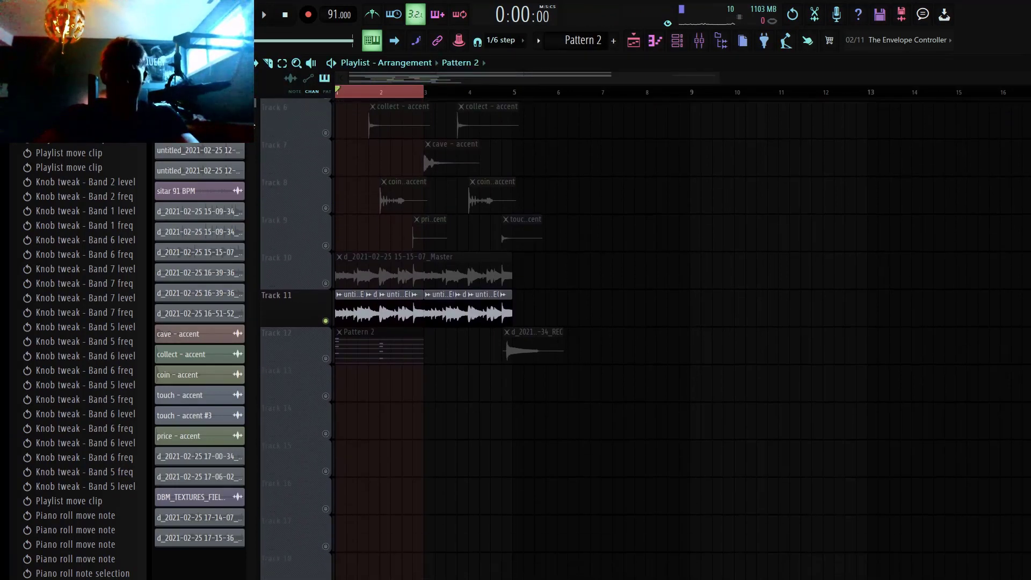
{"action": "left_click_drag", "start_coordinate": [199, 150], "coordinate": [369, 430]}
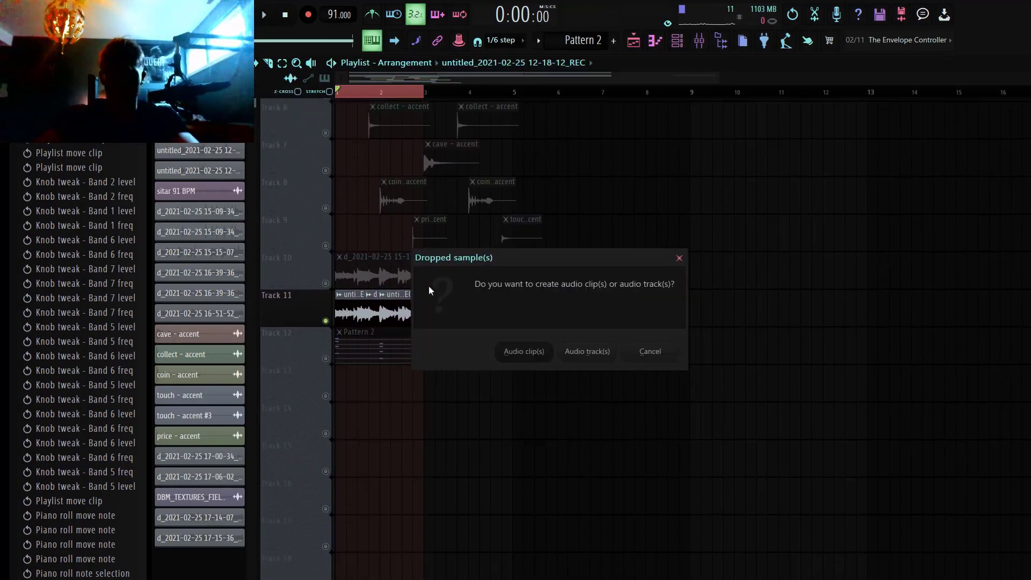
{"action": "key", "text": "Escape"}
{"action": "left_click_drag", "start_coordinate": [182, 152], "coordinate": [366, 431]}
{"action": "left_click", "coordinate": [329, 435]}
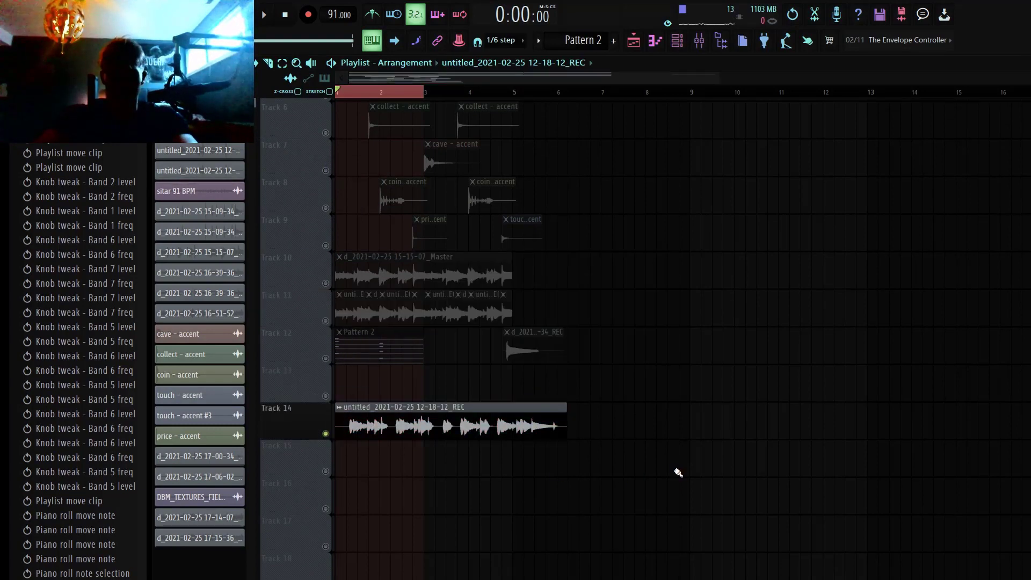
{"action": "key", "text": "space"}
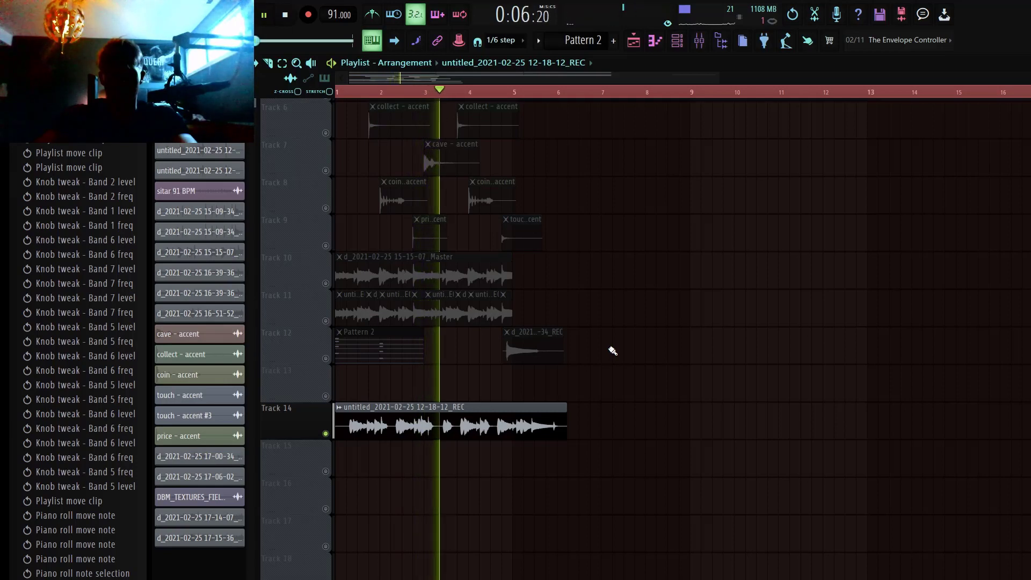
{"action": "key", "text": "space"}
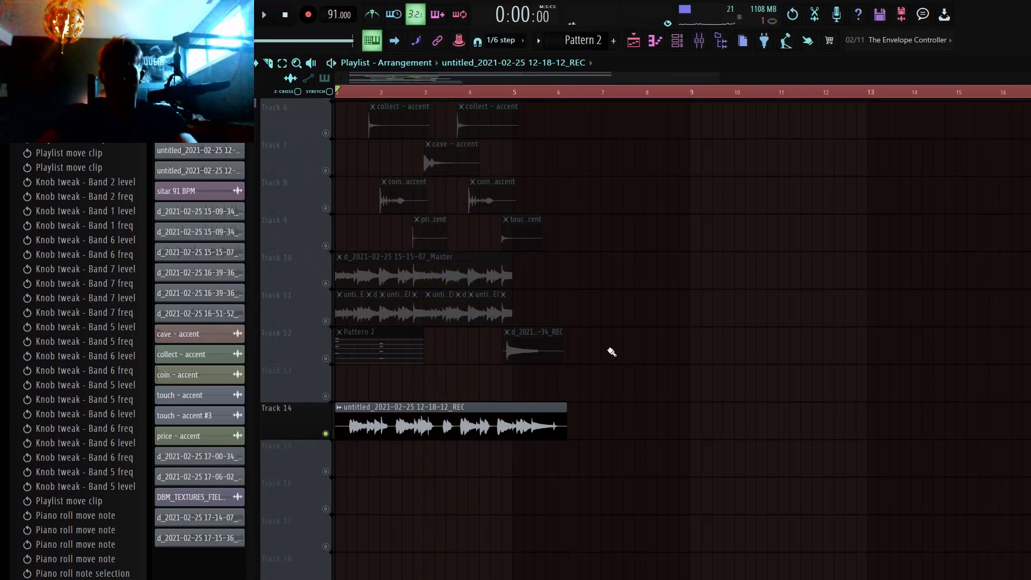
Step: Delete the recording's clip from Track 14 and set the playlist time selection from bar 1 to just past bar 6
{"action": "right_click", "coordinate": [523, 426]}
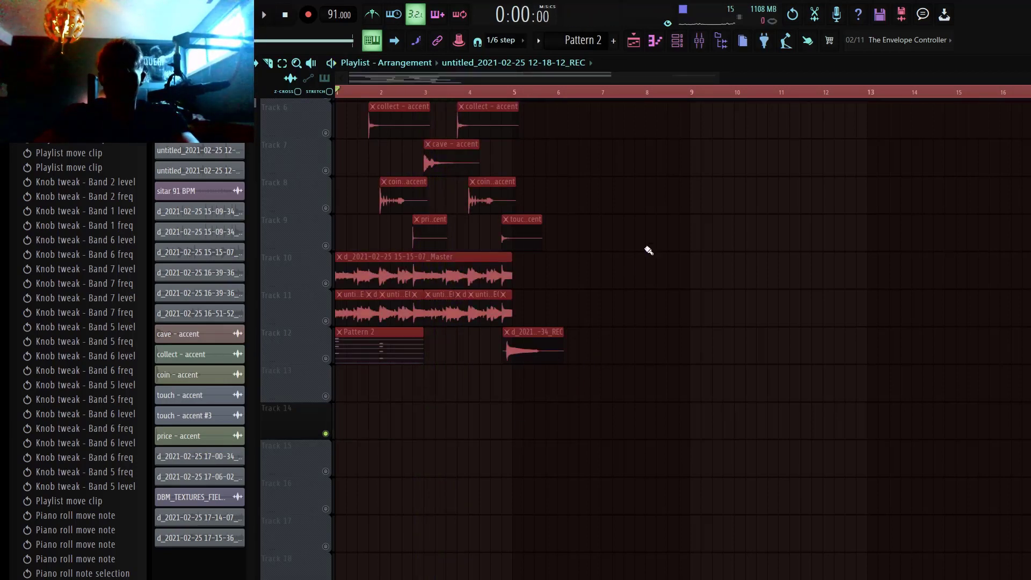
{"action": "left_click_drag", "start_coordinate": [569, 95], "coordinate": [339, 97]}
{"action": "right_click", "coordinate": [634, 350]}
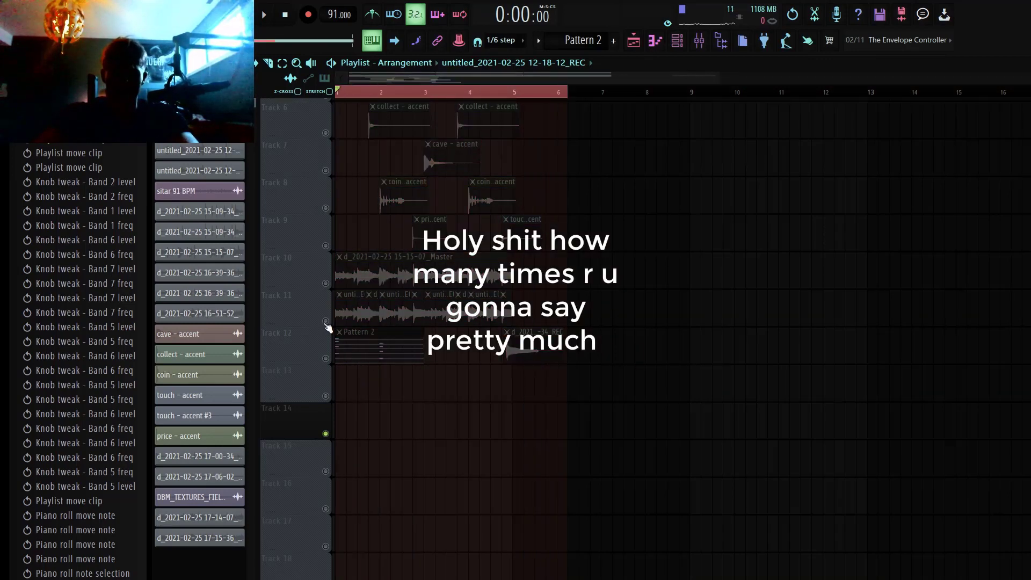
Step: Bring back Pattern 2's melody notes in the piano roll and return to the playlist's soloed Track 11 clips
{"action": "double_click", "coordinate": [356, 345]}
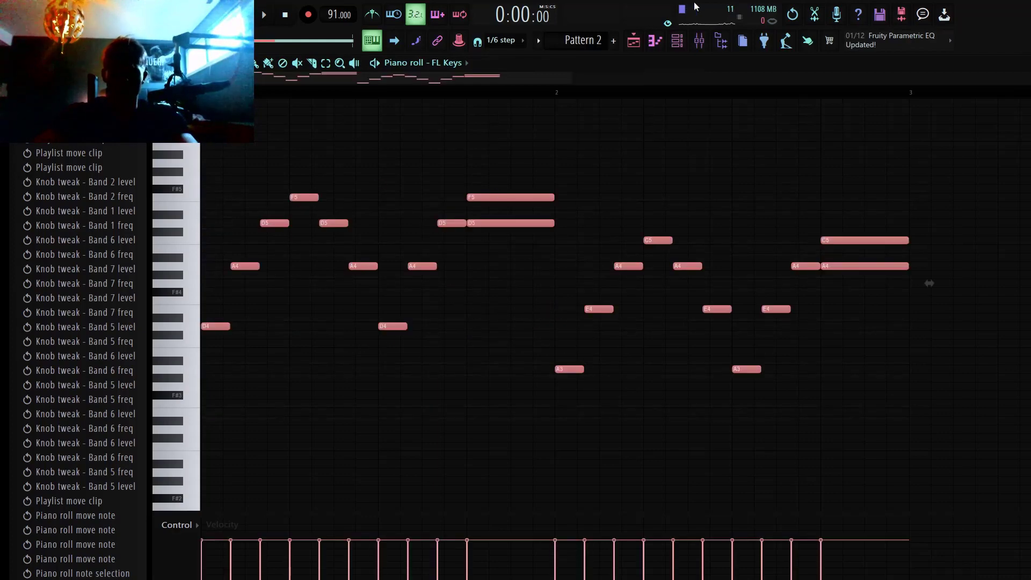
{"action": "left_click", "coordinate": [633, 40]}
{"action": "left_click_drag", "start_coordinate": [179, 187], "coordinate": [177, 185]}
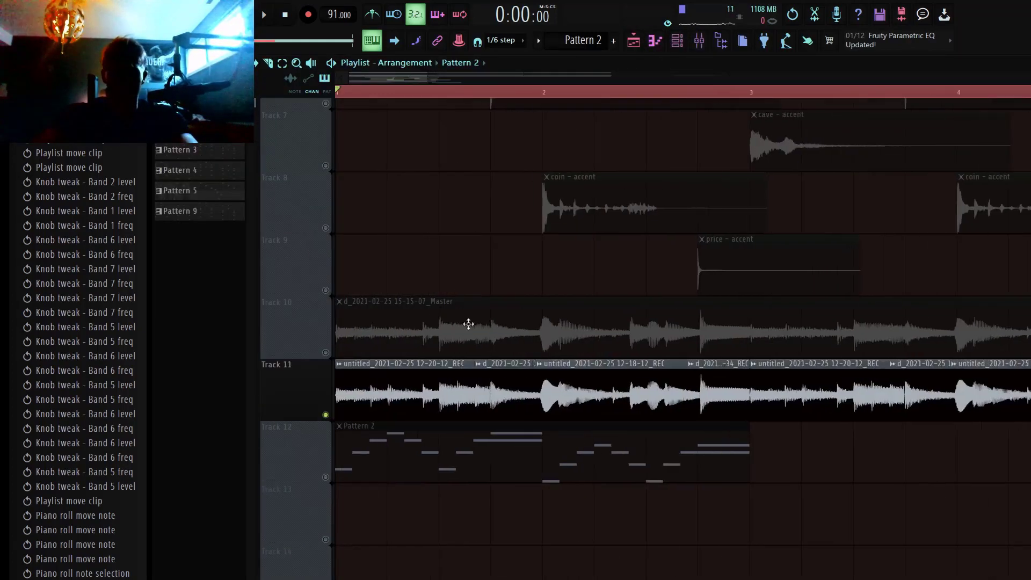
{"action": "double_click", "coordinate": [459, 388]}
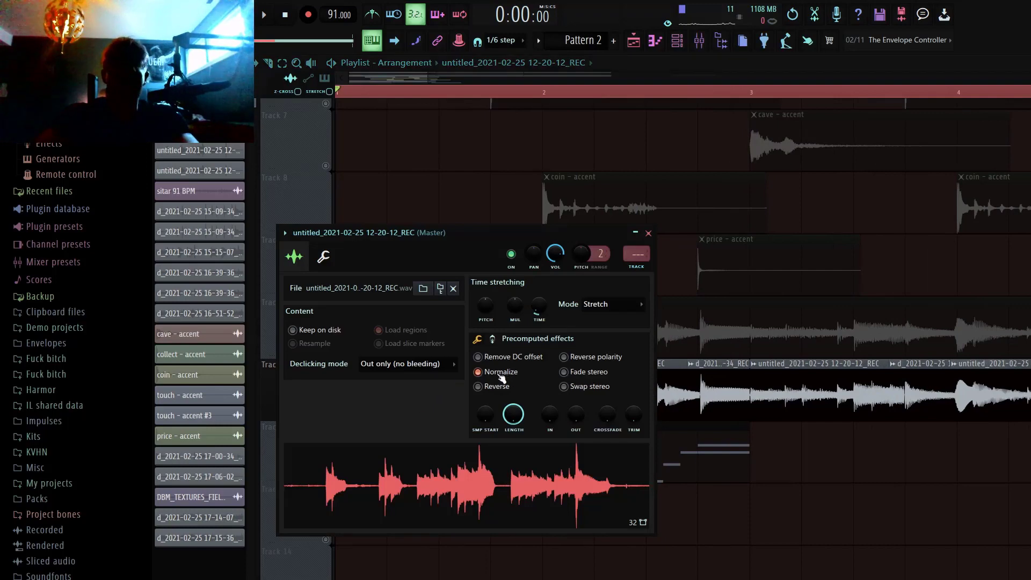
{"action": "left_click", "coordinate": [501, 377]}
{"action": "left_click", "coordinate": [501, 376]}
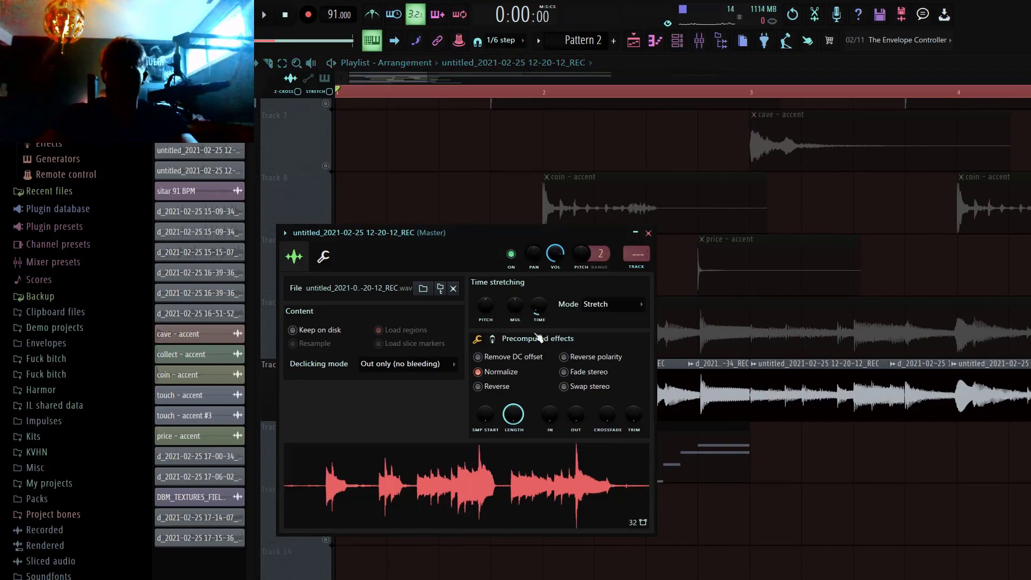
{"action": "left_click", "coordinate": [649, 234]}
Step: Try stretching the first Track 11 clip to about a quarter into bar 2, and undo the stretch
{"action": "left_click_drag", "start_coordinate": [671, 515], "coordinate": [384, 333]}
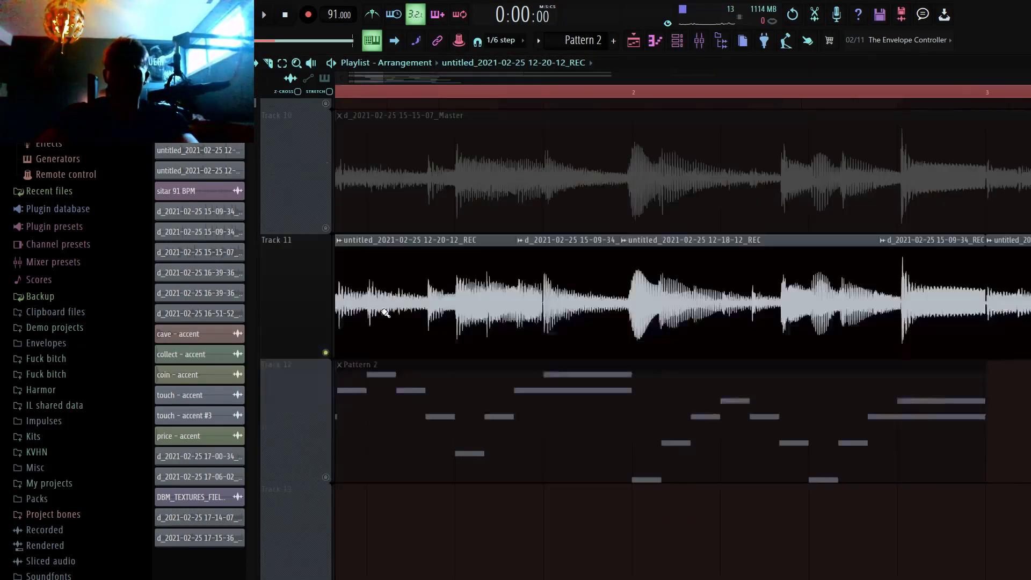
{"action": "right_click", "coordinate": [456, 330], "text": "ctrl"}
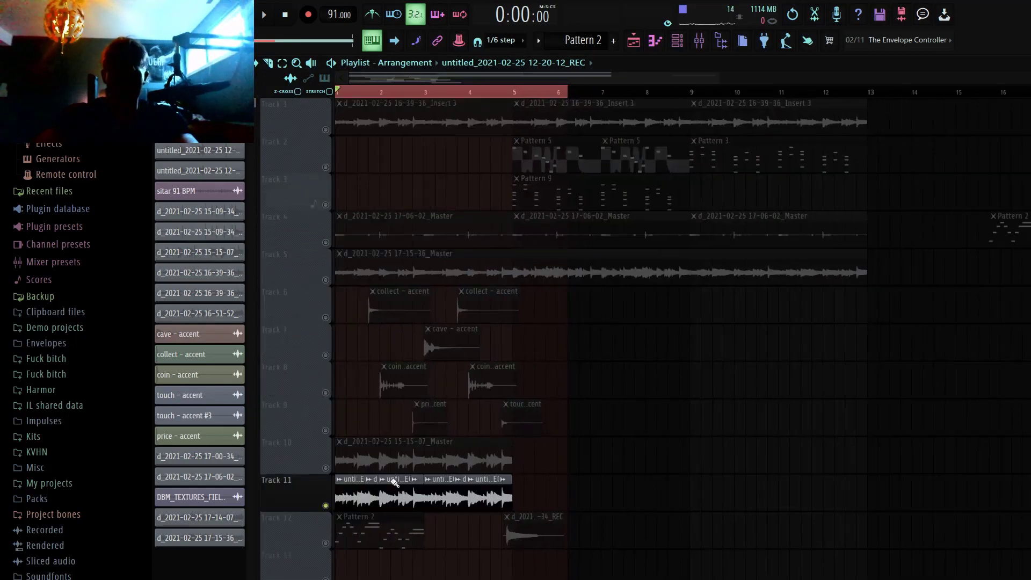
{"action": "left_click", "coordinate": [360, 492], "text": "ctrl"}
{"action": "left_click_drag", "start_coordinate": [485, 570], "coordinate": [369, 475]}
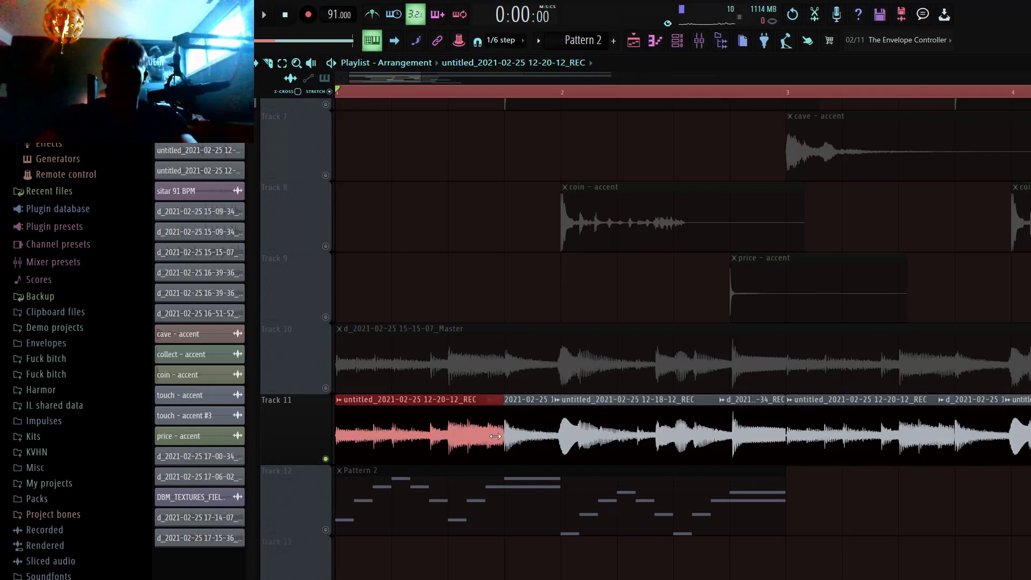
{"action": "left_click_drag", "start_coordinate": [506, 436], "coordinate": [593, 445]}
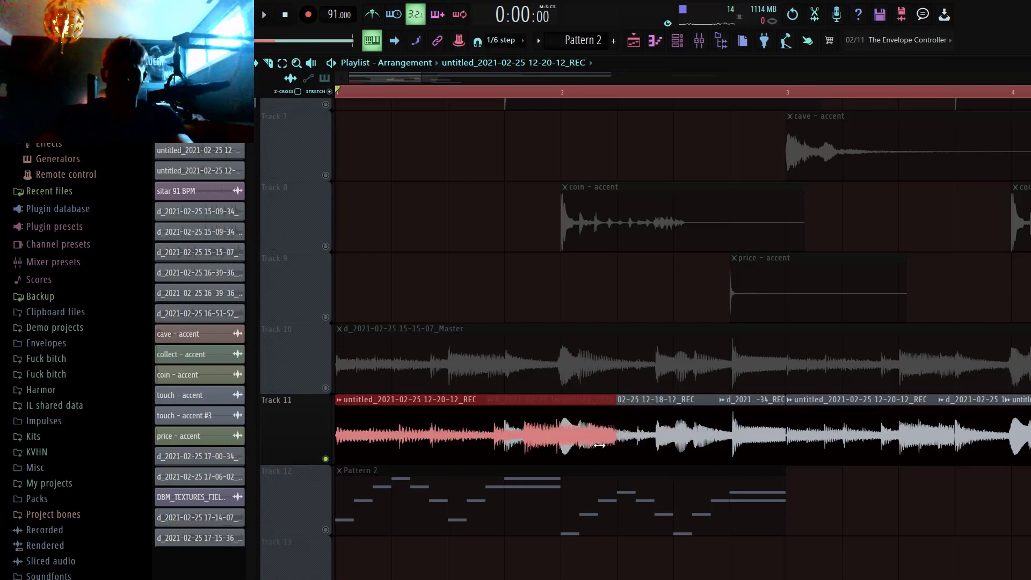
{"action": "key", "text": "ctrl+z"}
{"action": "left_click", "coordinate": [507, 251], "text": "ctrl"}
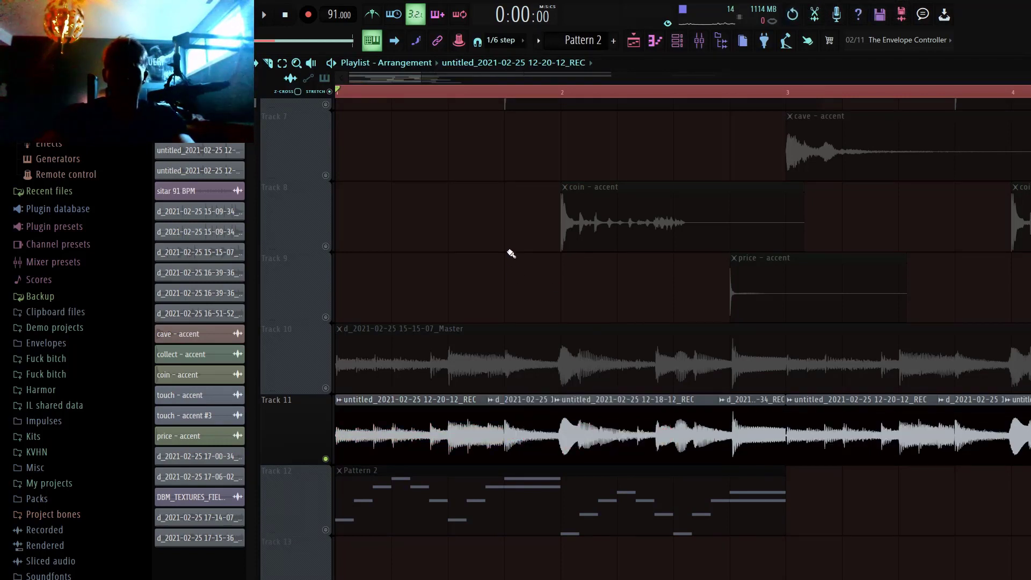
Step: Check the time-stretching and Normalize settings of the first Track 11 clip's channel
{"action": "double_click", "coordinate": [419, 441]}
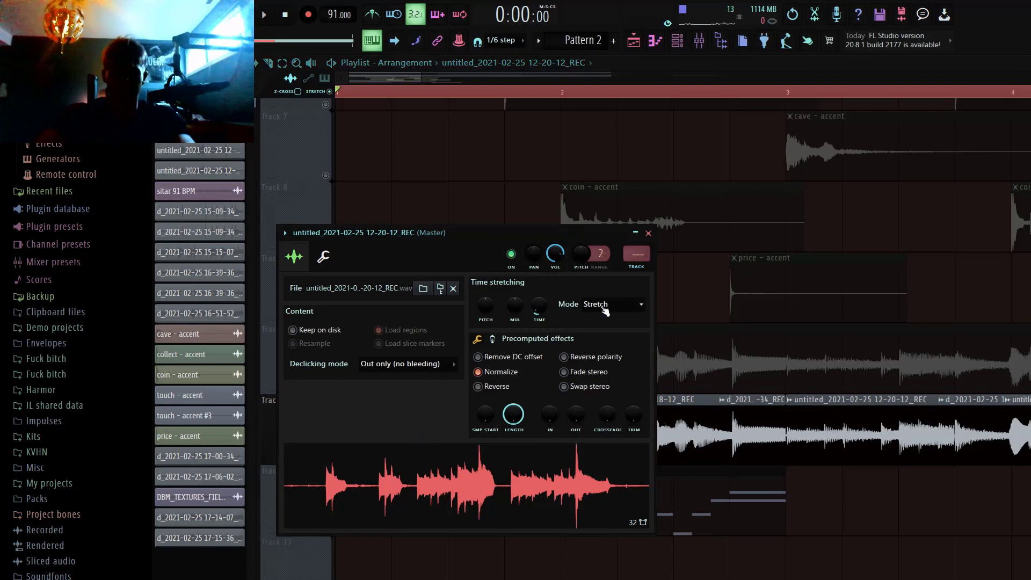
{"action": "left_click", "coordinate": [648, 233]}
{"action": "right_click", "coordinate": [637, 354], "text": "ctrl"}
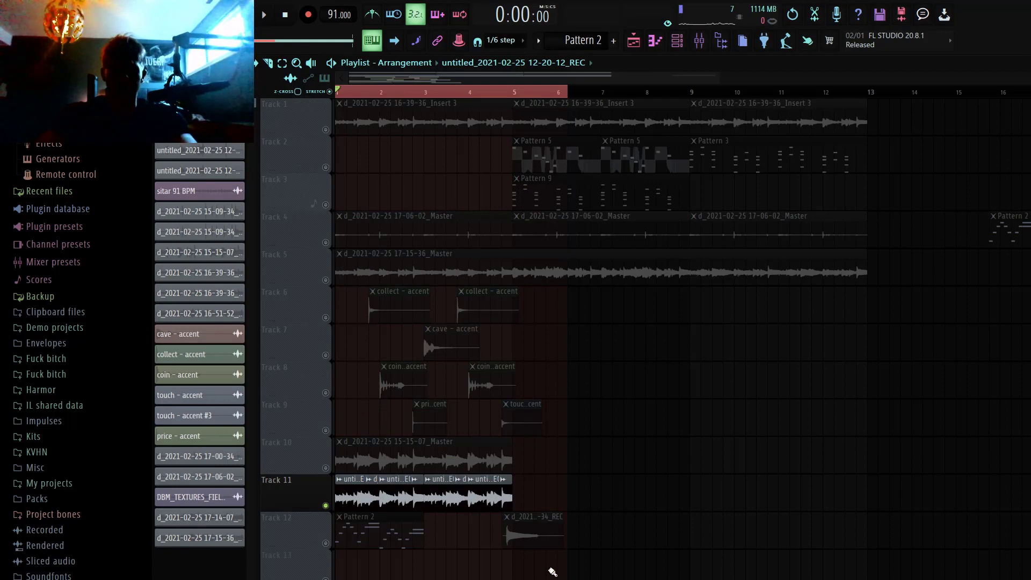
Step: Compare the repeated recordings on Track 11 across bars 1 to 4, singling out the 12-20-12 clip at bar 3
{"action": "scroll", "coordinate": [582, 567], "scroll_direction": "down", "scroll_amount": 2}
{"action": "left_click_drag", "start_coordinate": [537, 548], "coordinate": [258, 321]}
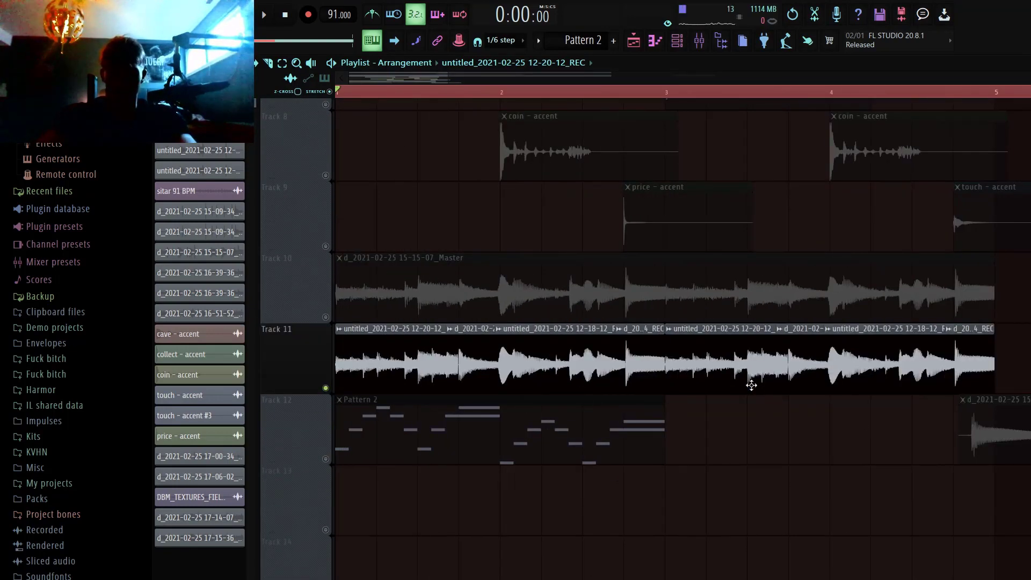
{"action": "left_click", "coordinate": [715, 392]}
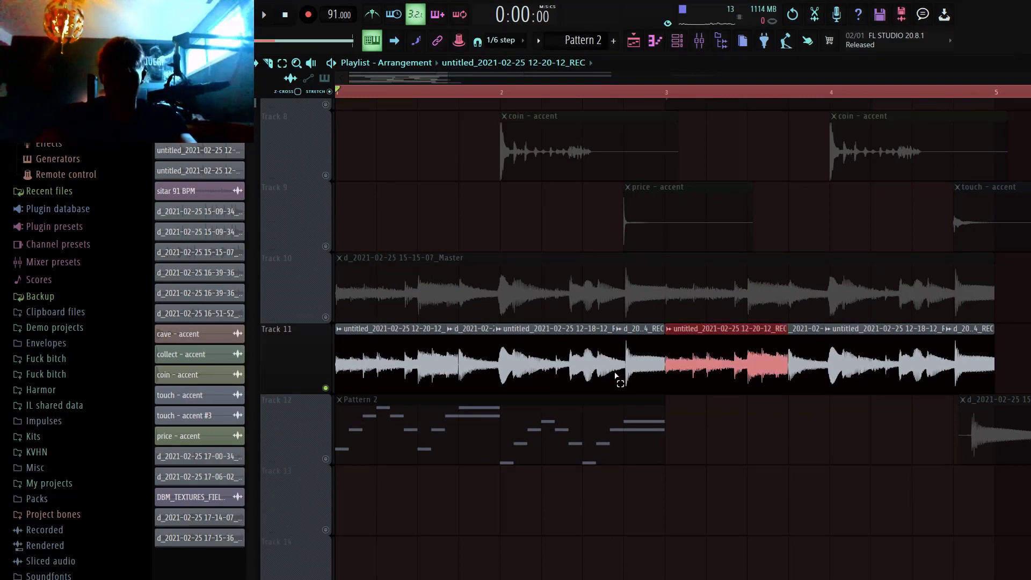
{"action": "left_click_drag", "start_coordinate": [614, 376], "coordinate": [362, 348]}
{"action": "left_click", "coordinate": [830, 482], "text": "ctrl"}
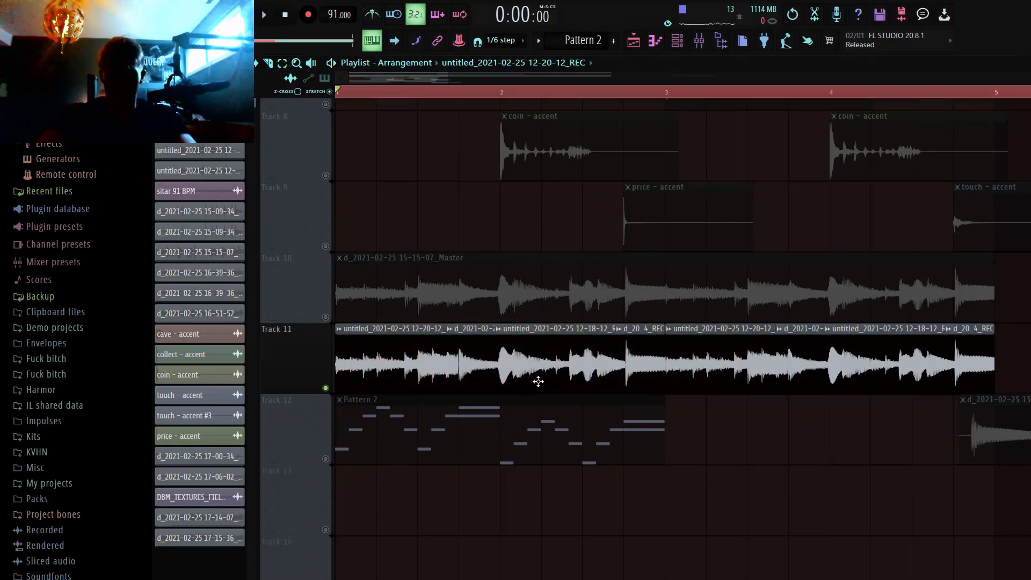
{"action": "right_click", "coordinate": [753, 449], "text": "ctrl"}
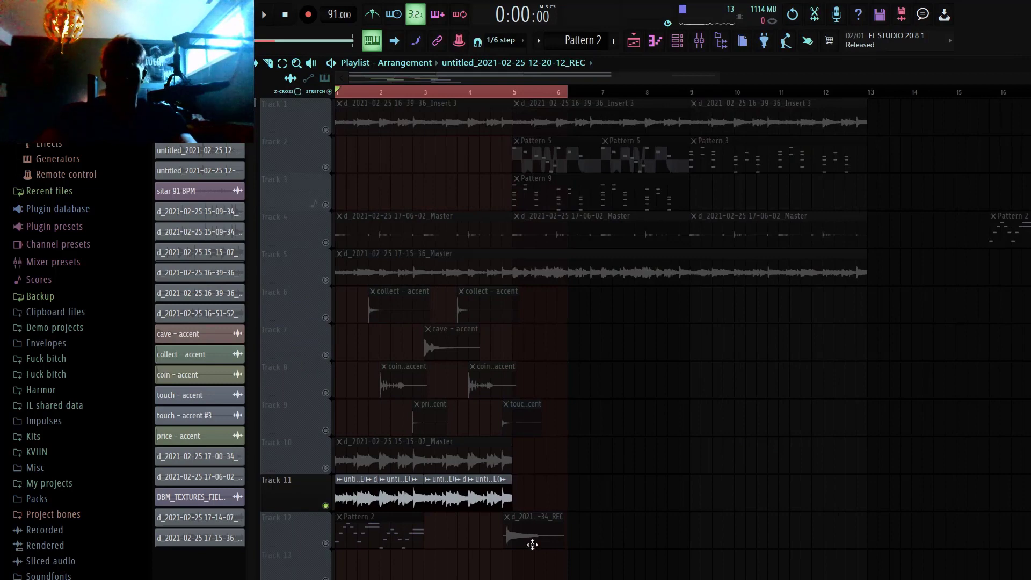
Step: Slice the first Track 11 clip in two near its middle with the Slice tool
{"action": "left_click_drag", "start_coordinate": [532, 544], "coordinate": [188, 299]}
{"action": "left_click", "coordinate": [424, 475]}
{"action": "scroll", "coordinate": [409, 478], "scroll_direction": "down", "scroll_amount": 3}
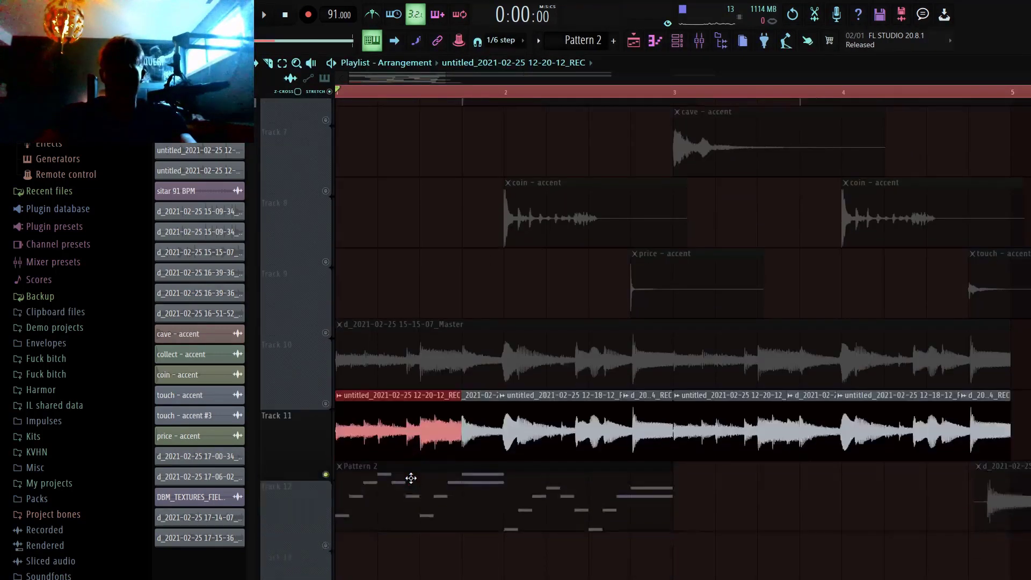
{"action": "left_click", "coordinate": [178, 62]}
{"action": "left_click", "coordinate": [195, 242]}
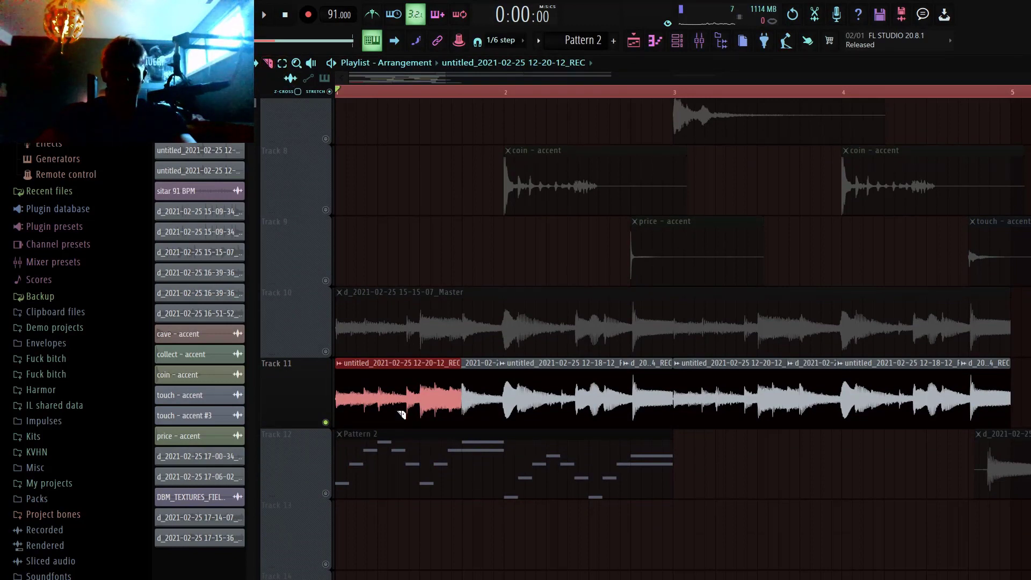
{"action": "left_click", "coordinate": [396, 364]}
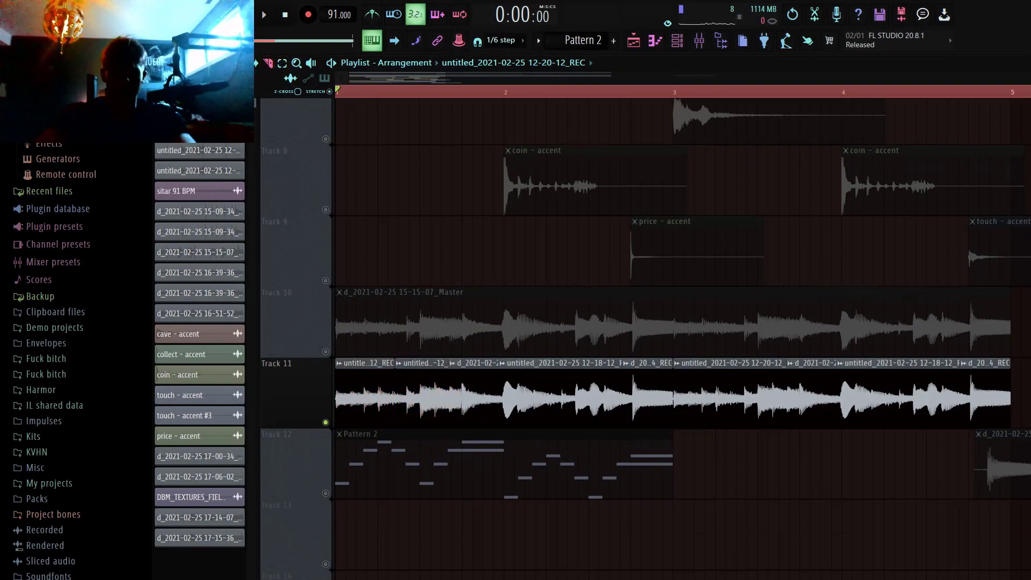
Step: Make the second slice on Track 11 unique and stretch it to about the middle of bar 2
{"action": "right_click", "coordinate": [405, 372]}
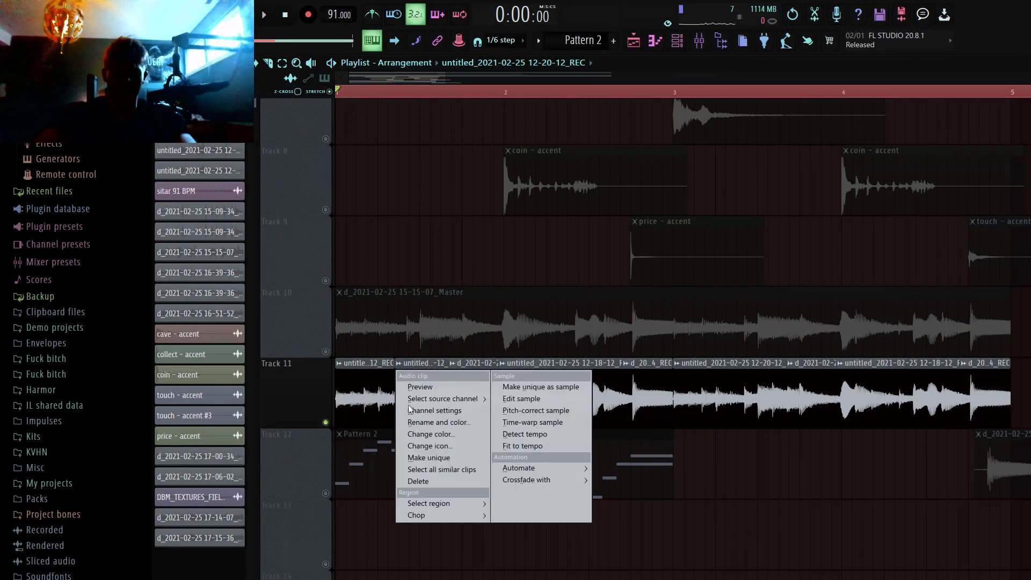
{"action": "left_click", "coordinate": [435, 458]}
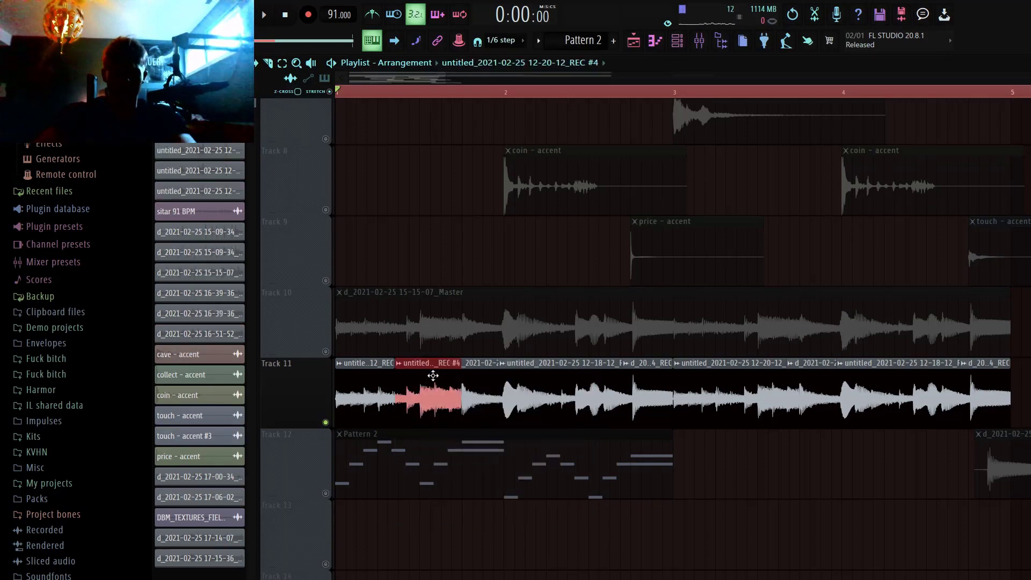
{"action": "left_click_drag", "start_coordinate": [455, 379], "coordinate": [572, 390]}
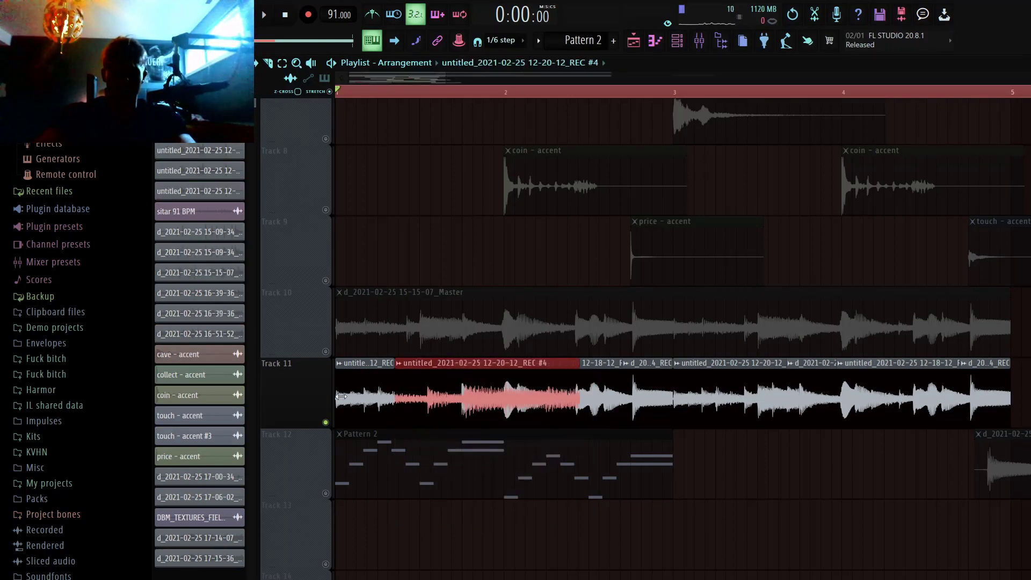
Step: Undo the stretch and the slice on Track 11's first clip
{"action": "key", "text": "ctrl+alt+z"}
{"action": "key", "text": "ctrl+alt+z"}
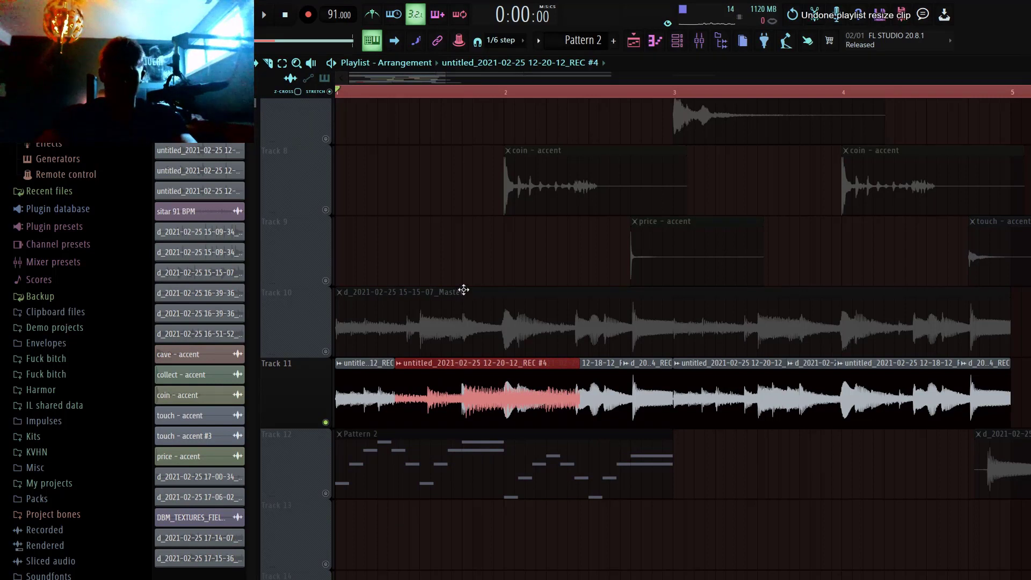
{"action": "key", "text": "ctrl+alt+z"}
{"action": "right_click", "coordinate": [462, 246], "text": "ctrl"}
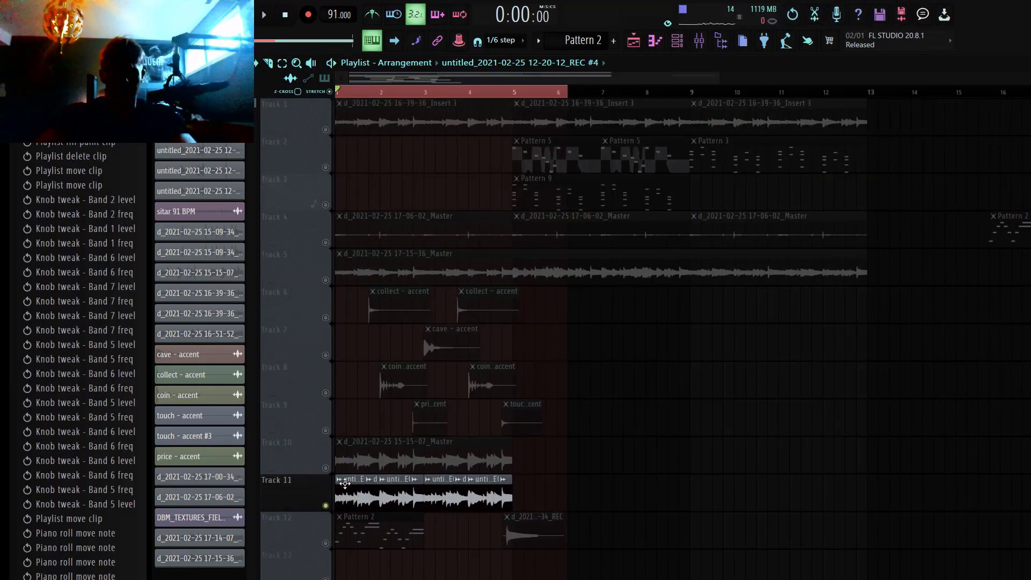
{"action": "left_click_drag", "start_coordinate": [587, 572], "coordinate": [267, 423]}
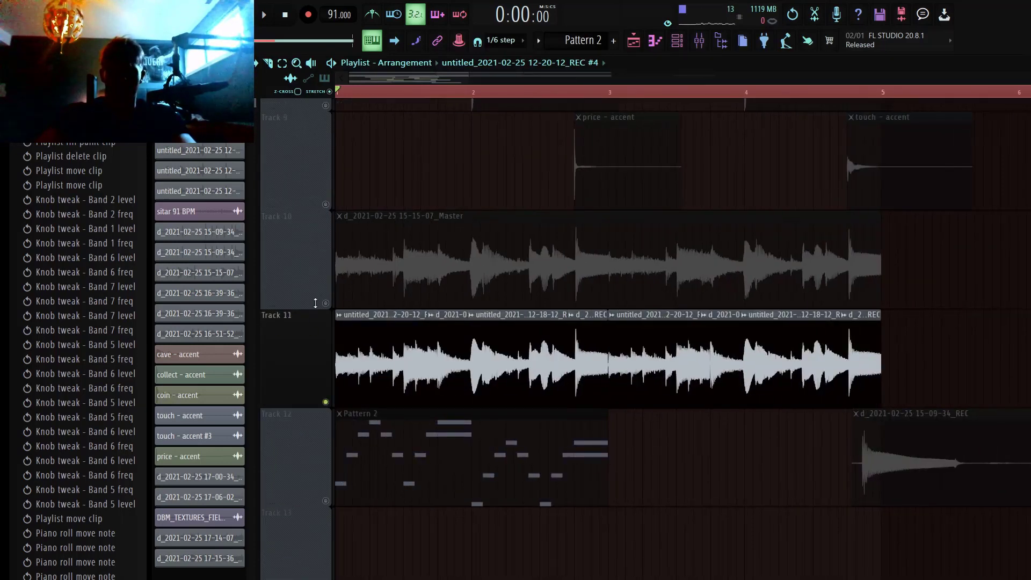
{"action": "right_click", "coordinate": [326, 304]}
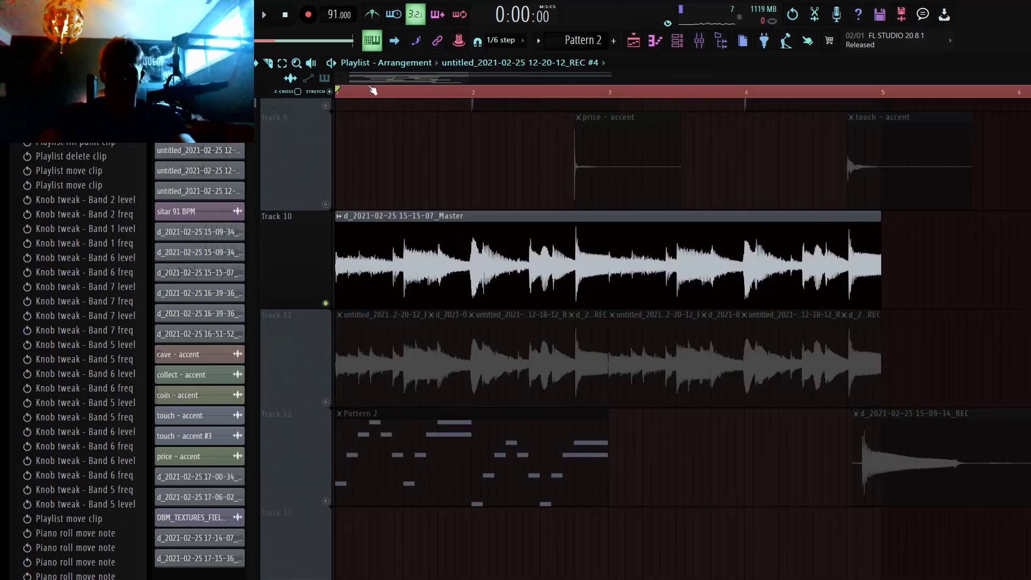
{"action": "key", "text": "space"}
{"action": "right_click", "coordinate": [534, 245], "text": "ctrl"}
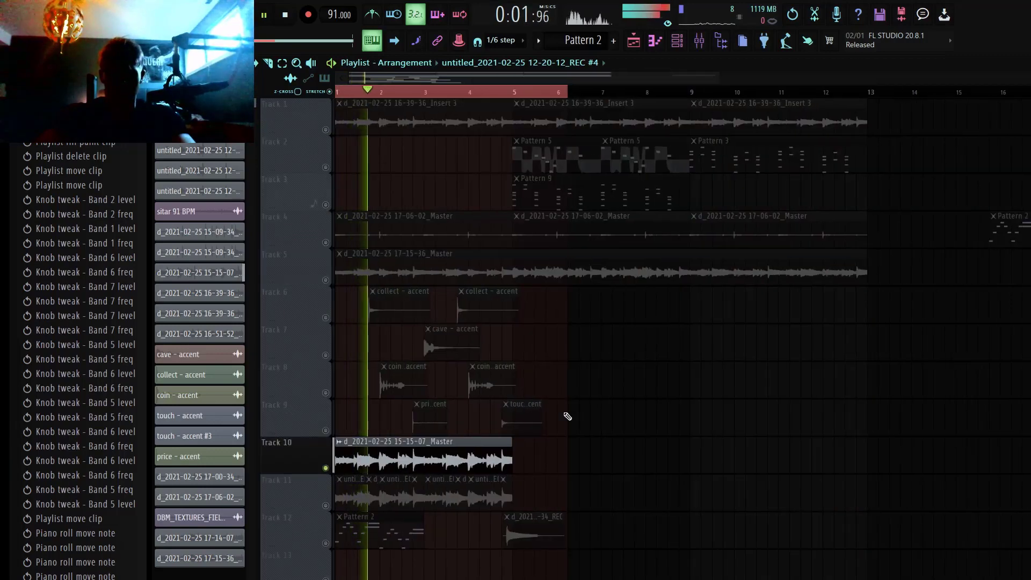
{"action": "scroll", "coordinate": [567, 416], "scroll_direction": "down", "scroll_amount": 1}
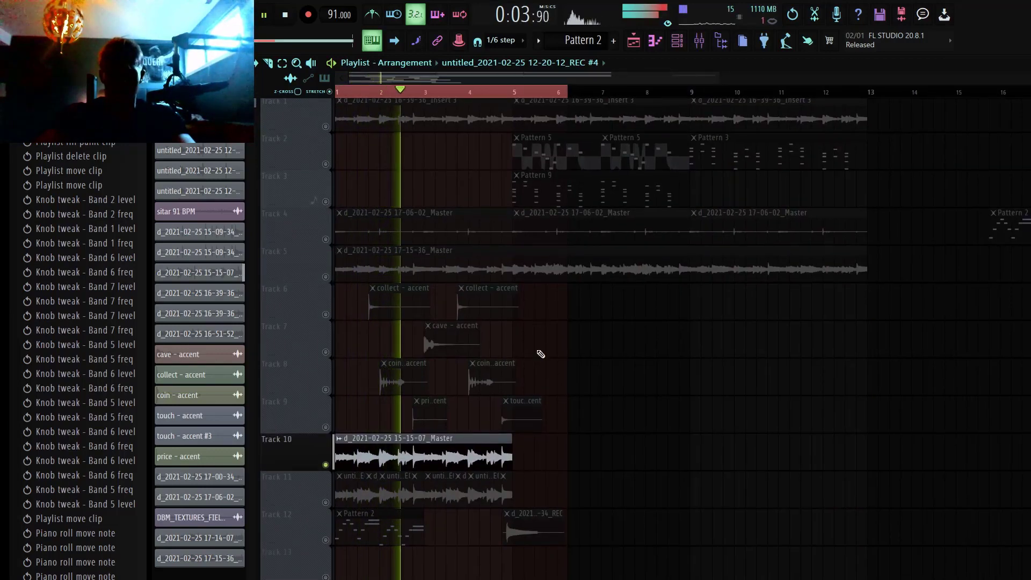
{"action": "key", "text": "space"}
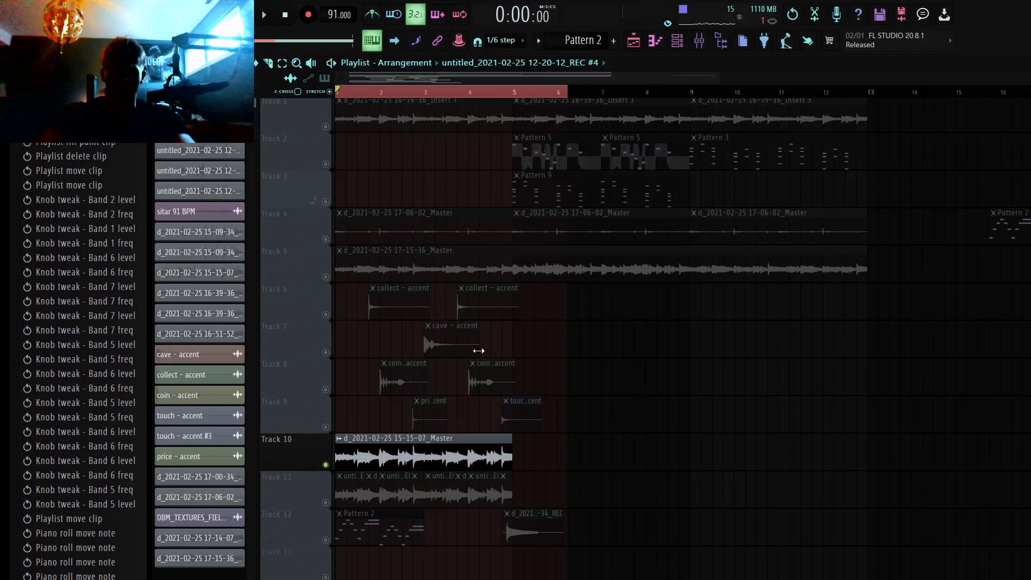
Step: Select the Track 10 master clip, examine mixer insert 3's controls and effect chain, and return to the playlist
{"action": "scroll", "coordinate": [465, 460], "scroll_direction": "up", "scroll_amount": 1}
{"action": "left_click", "coordinate": [457, 465]}
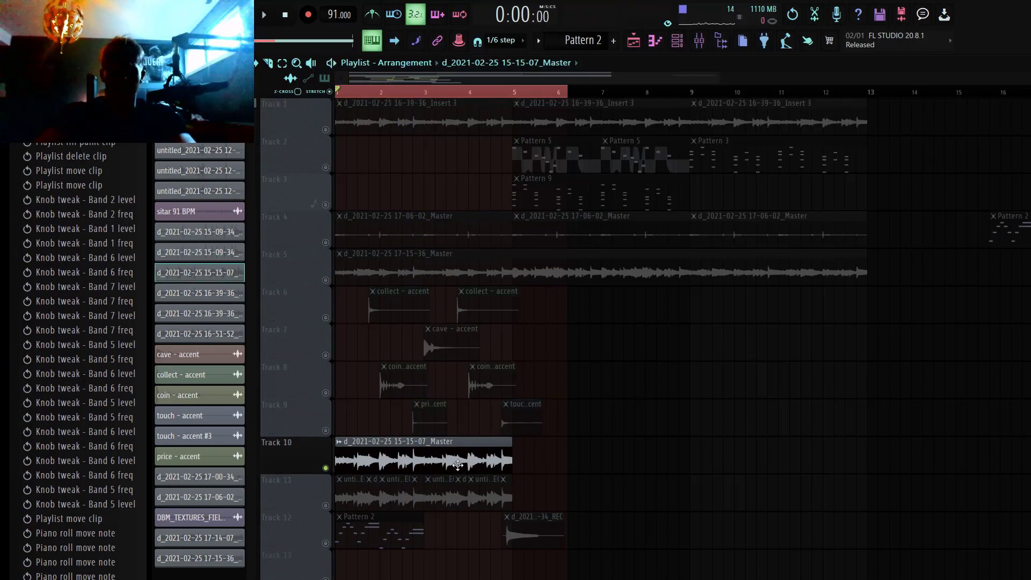
{"action": "left_click", "coordinate": [699, 40]}
{"action": "left_click", "coordinate": [294, 212]}
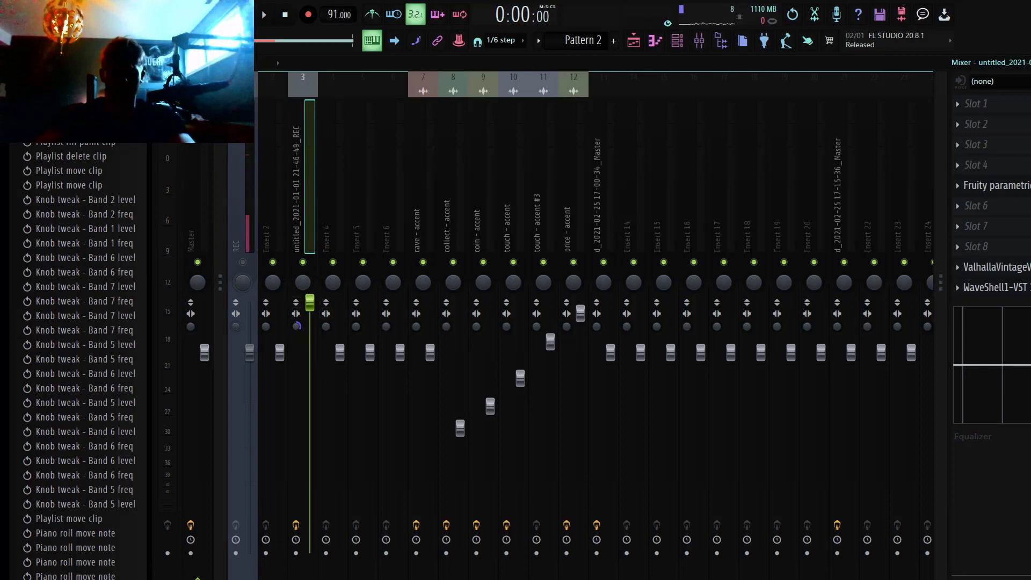
{"action": "right_click", "coordinate": [295, 328]}
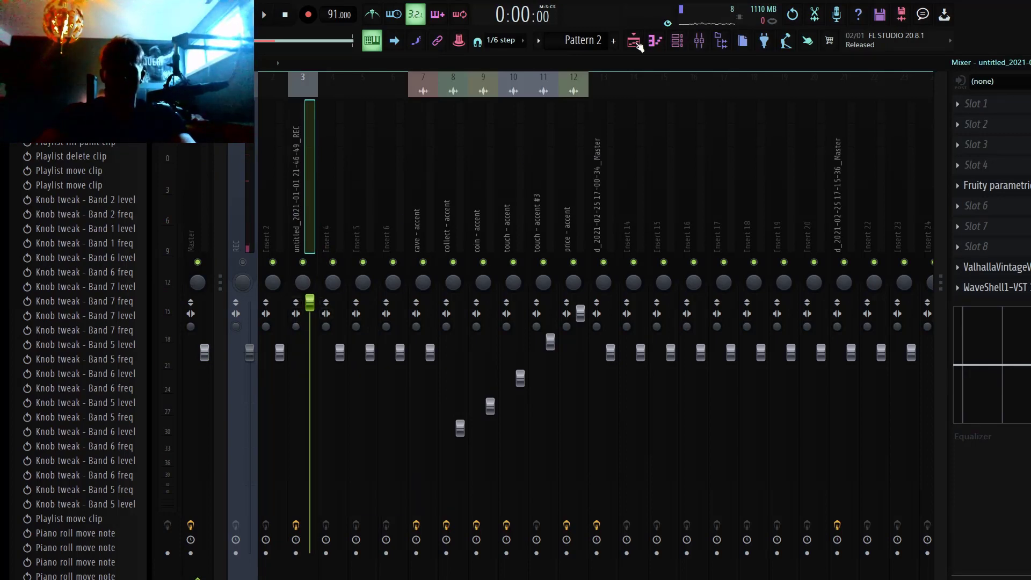
{"action": "left_click", "coordinate": [633, 41]}
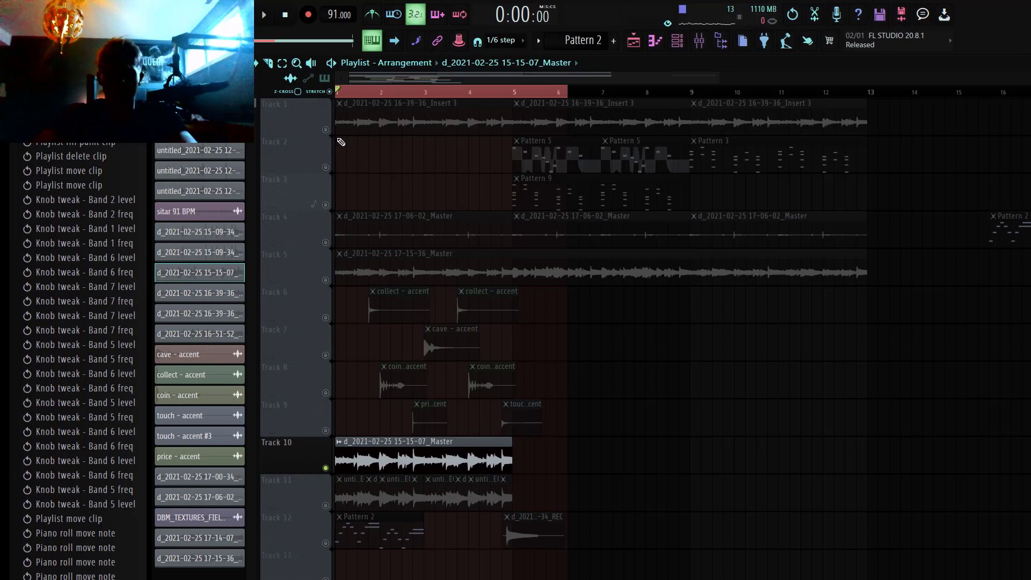
{"action": "left_click", "coordinate": [328, 130]}
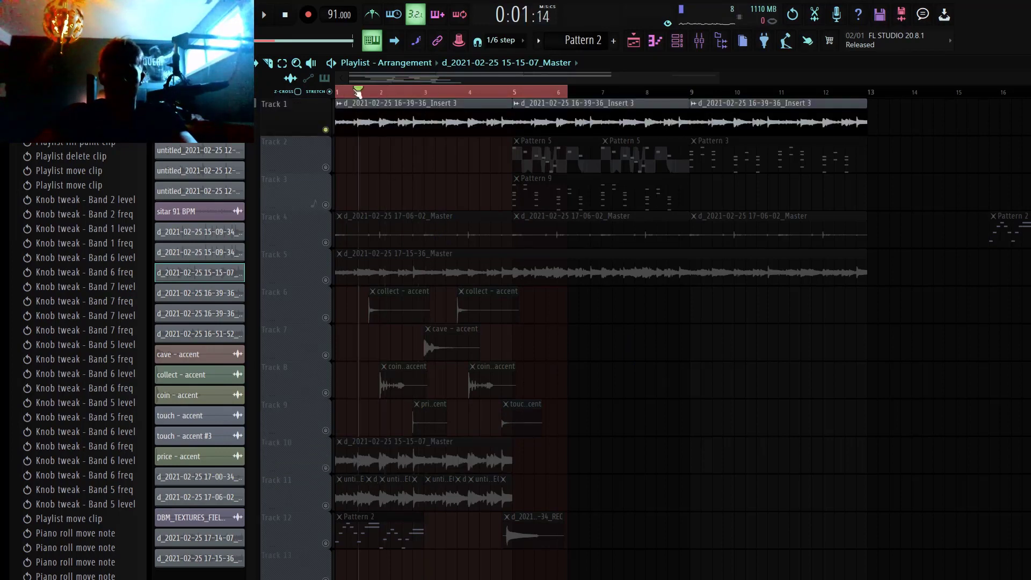
{"action": "left_click", "coordinate": [407, 113]}
{"action": "left_click", "coordinate": [699, 40]}
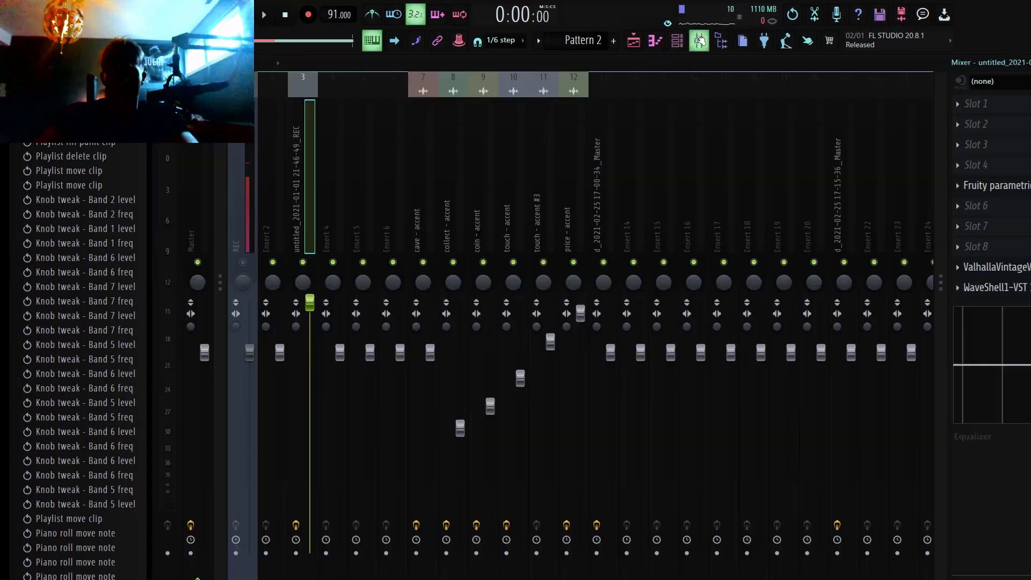
{"action": "key", "text": "space"}
{"action": "key", "text": "space"}
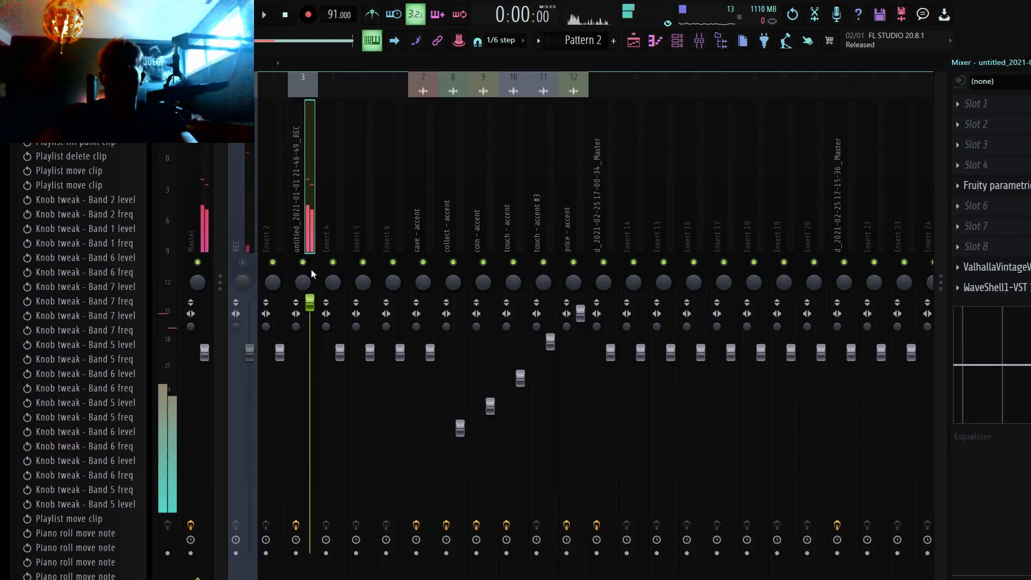
Step: Inspect the Fruity parametric EQ 2, Valhalla and S1 Stereo Imager settings on mixer insert 3, then return to the playlist
{"action": "left_click", "coordinate": [1017, 186]}
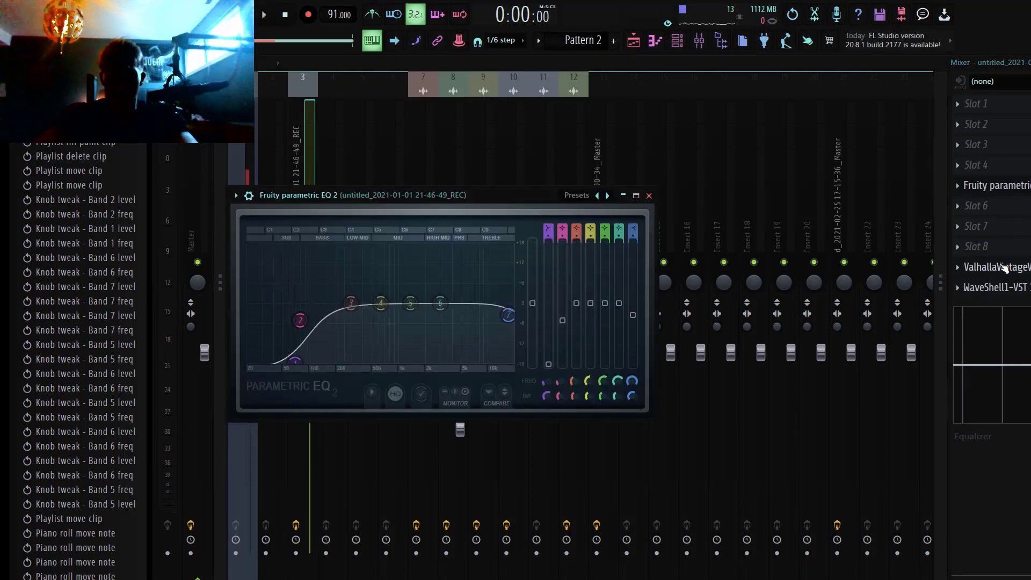
{"action": "left_click", "coordinate": [1004, 268]}
{"action": "left_click", "coordinate": [1019, 293]}
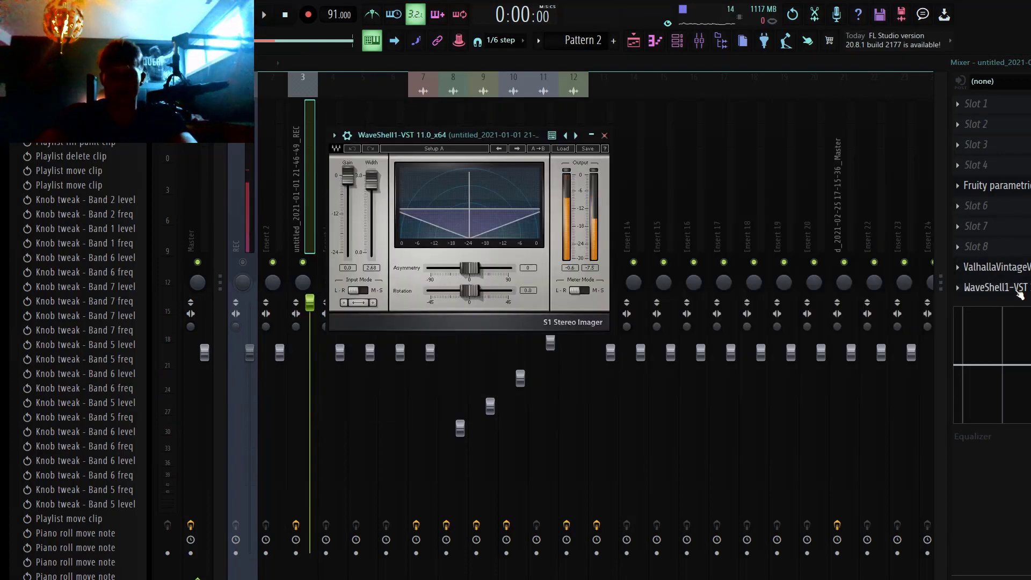
{"action": "left_click", "coordinate": [604, 136]}
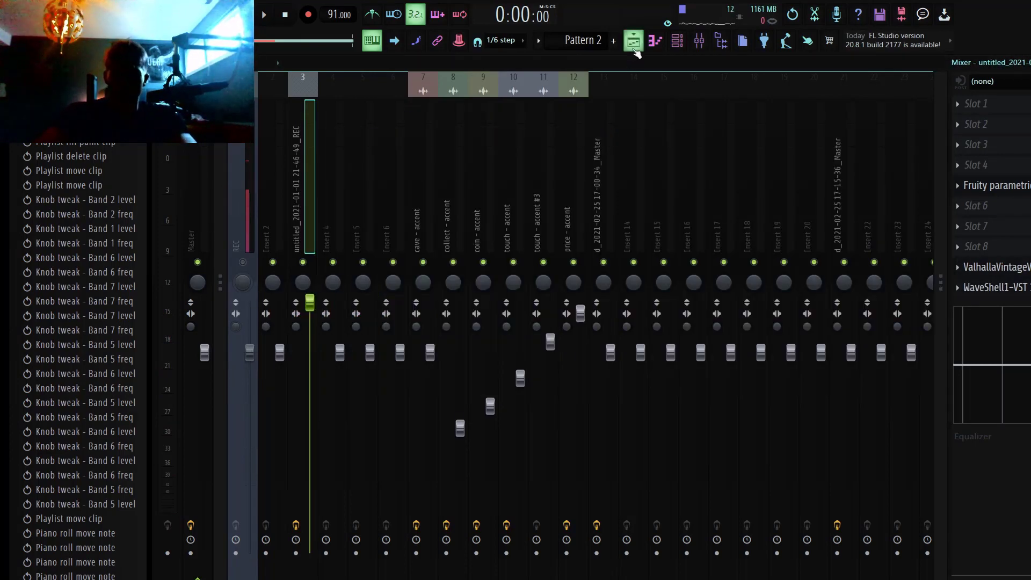
{"action": "left_click", "coordinate": [634, 42]}
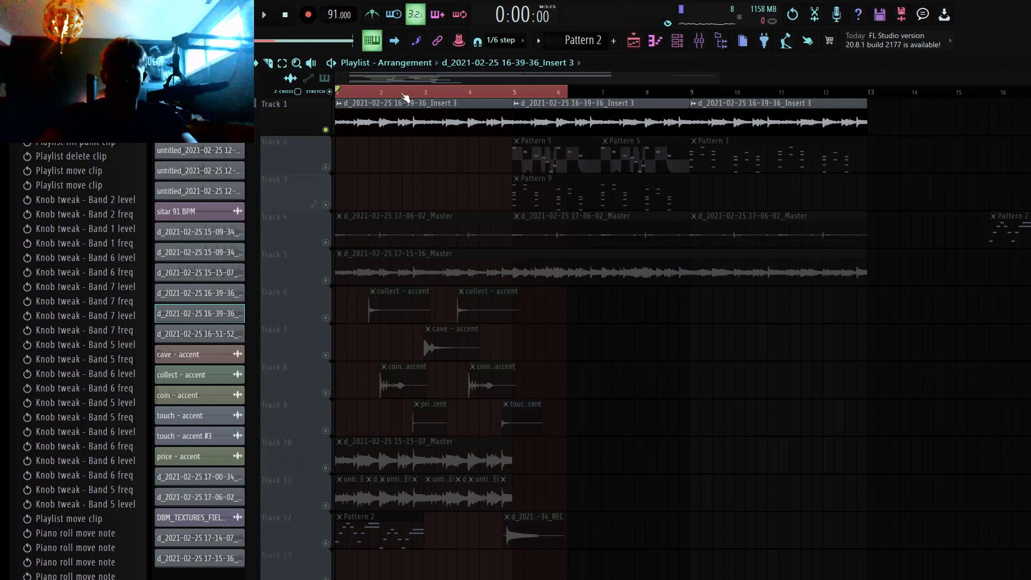
Step: Shorten the playlist's time selection to end at the start of bar 5 and play back Track 1
{"action": "key", "text": "space"}
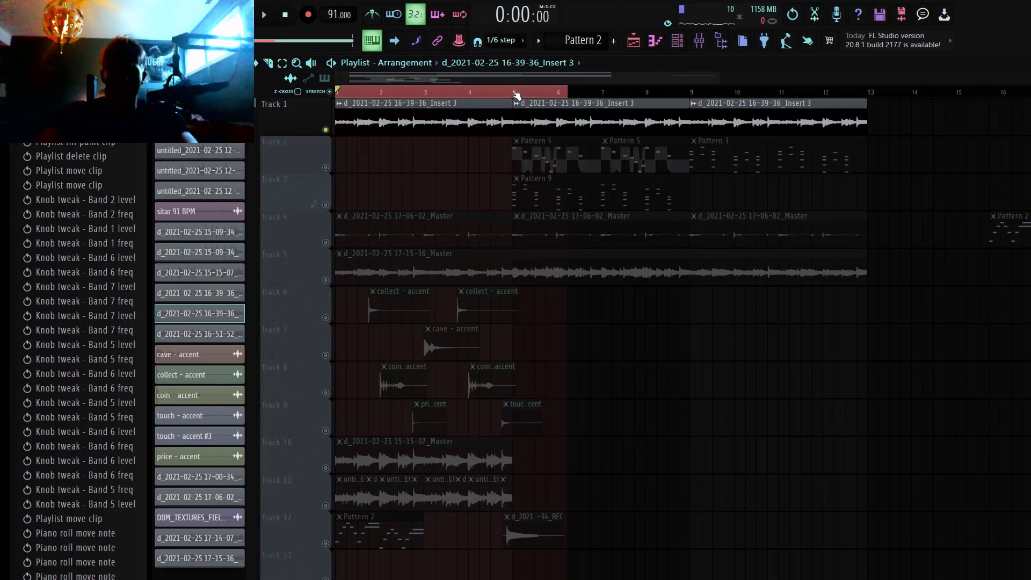
{"action": "left_click_drag", "start_coordinate": [516, 95], "coordinate": [513, 95]}
{"action": "left_click", "coordinate": [402, 165]}
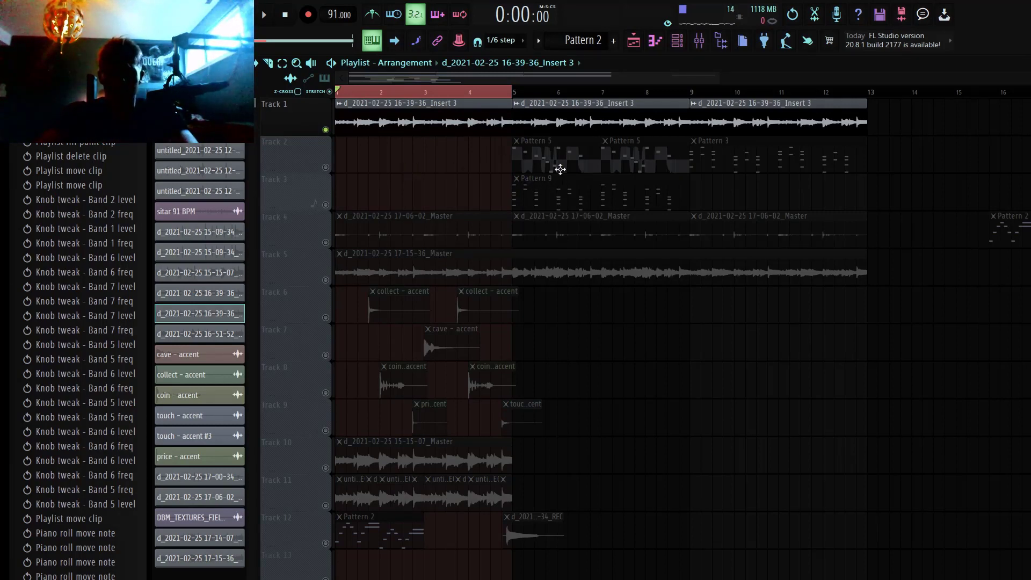
{"action": "key", "text": "space"}
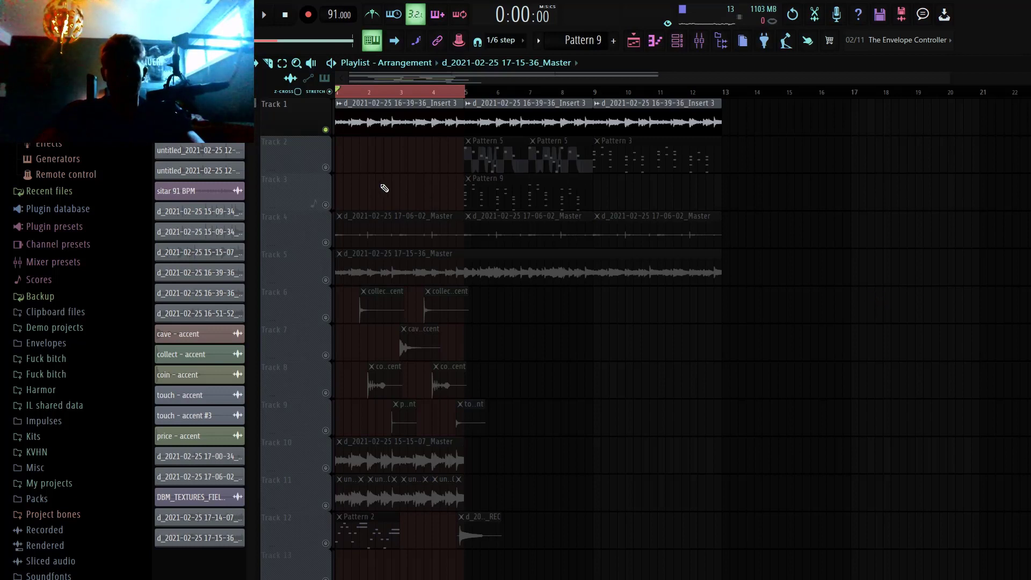
{"action": "key", "text": "space"}
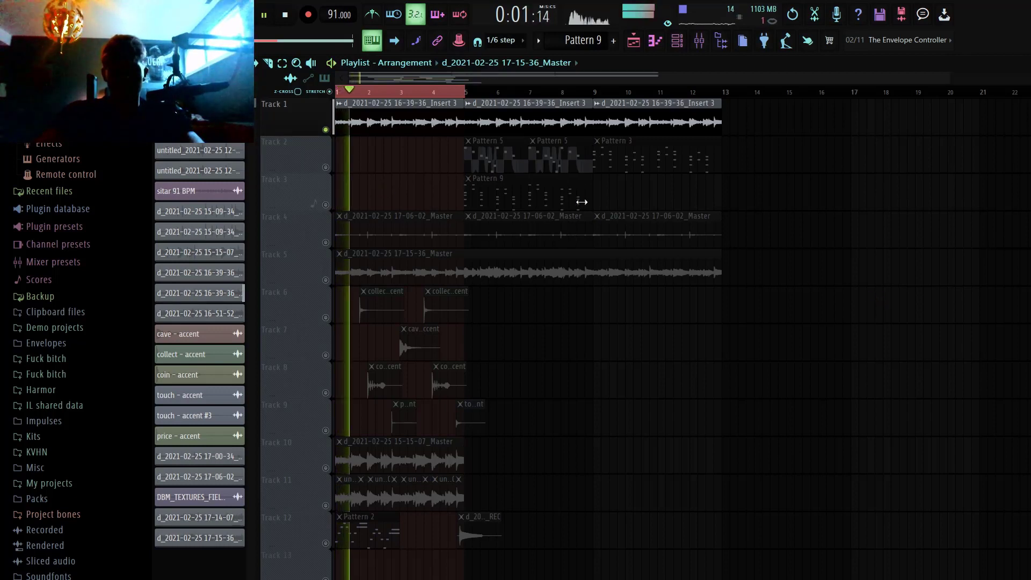
{"action": "key", "text": "space"}
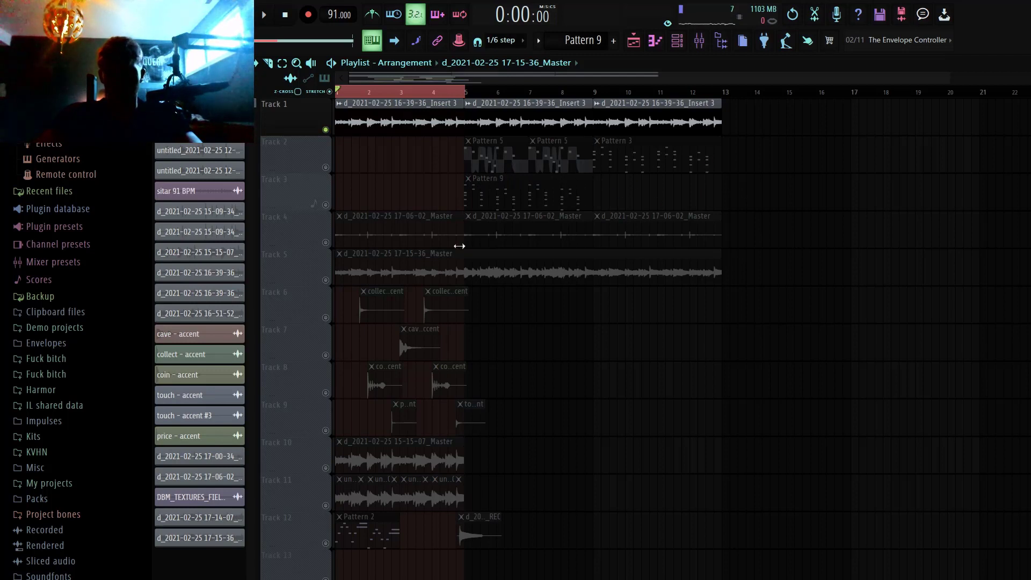
{"action": "left_click", "coordinate": [332, 247]}
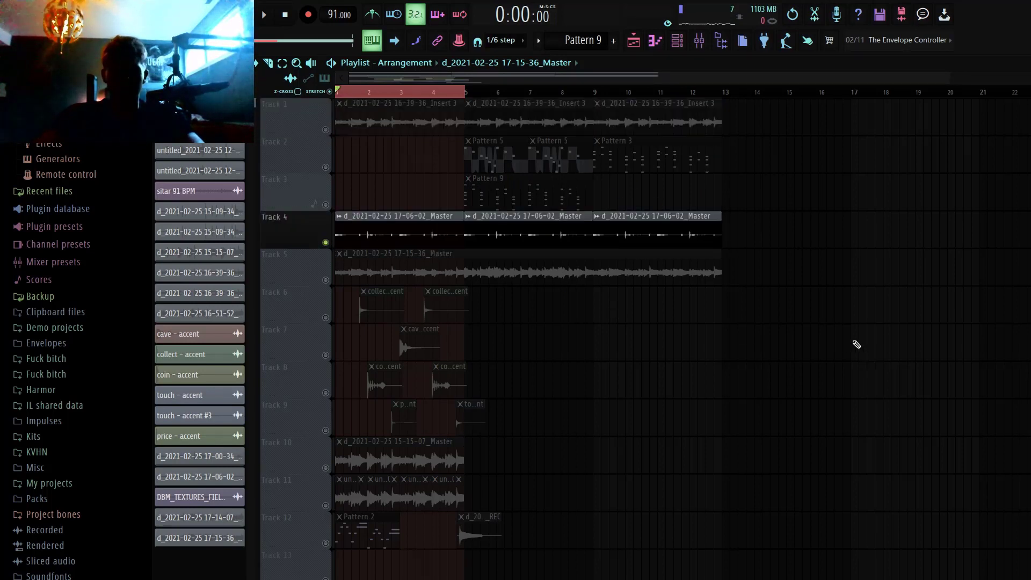
{"action": "key", "text": "space"}
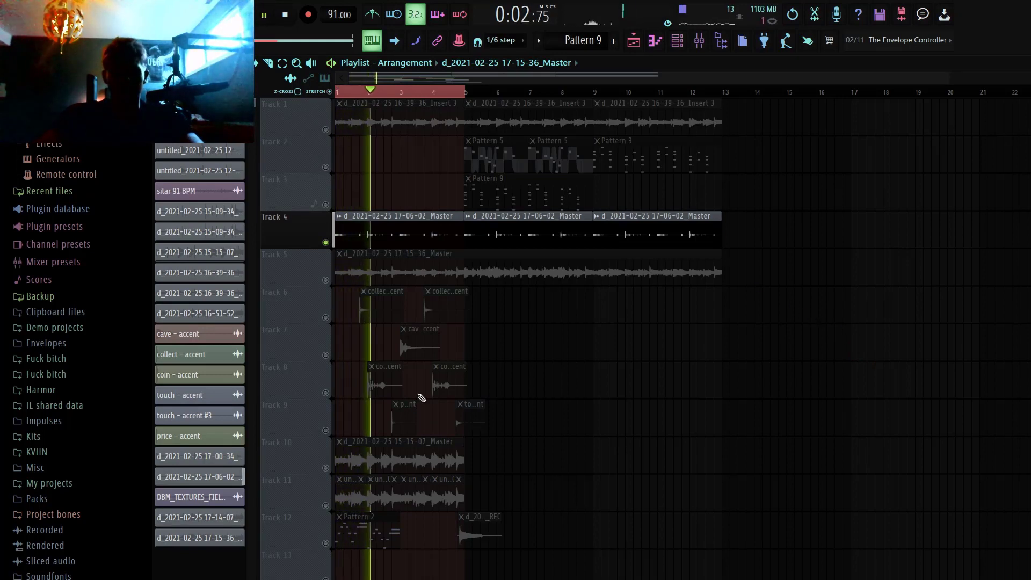
{"action": "left_click", "coordinate": [57, 452]}
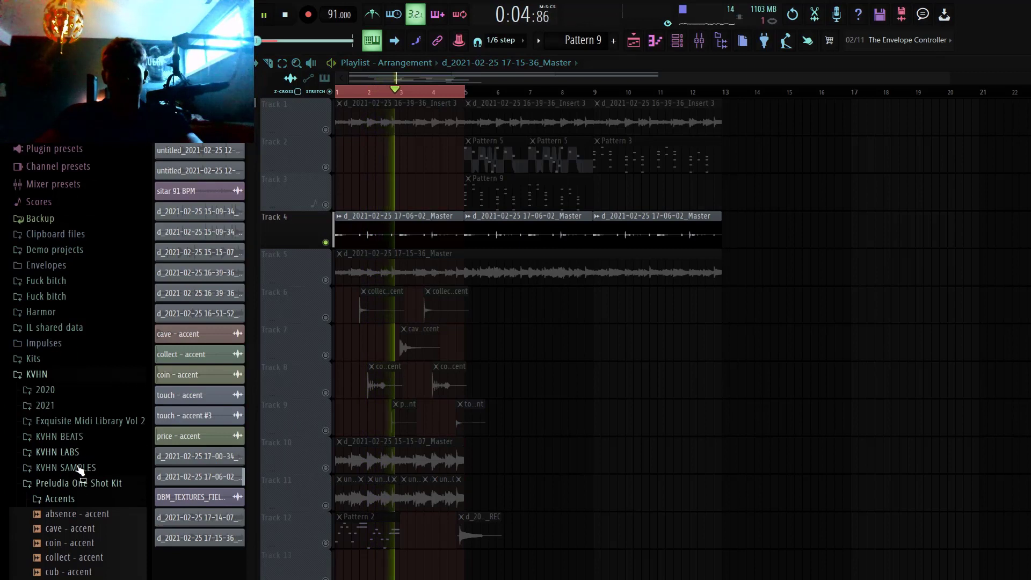
{"action": "scroll", "coordinate": [81, 497], "scroll_direction": "down", "scroll_amount": 2}
{"action": "key", "text": "space"}
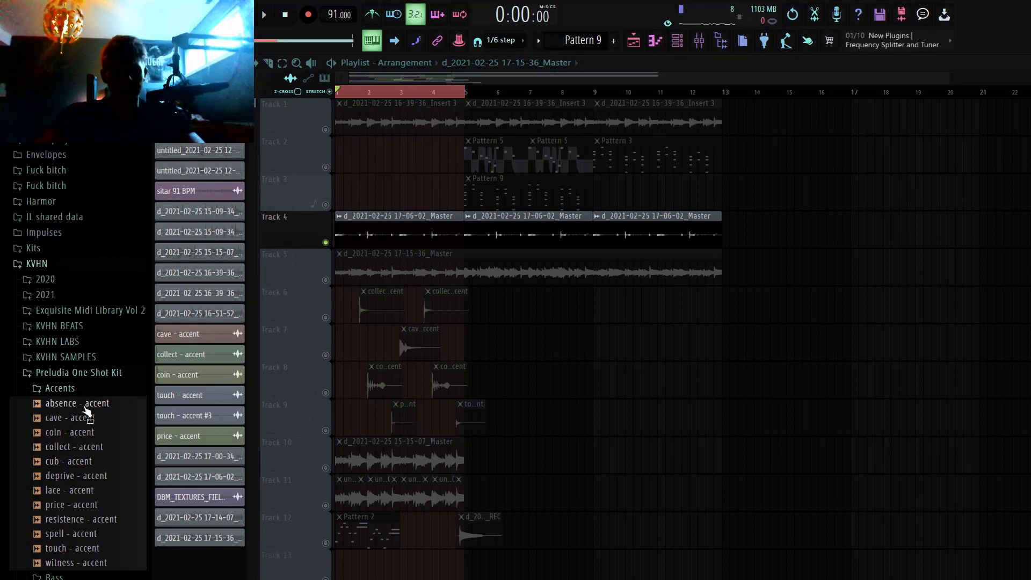
Step: Preview the accent samples in the Preludia One Shot Kit, from absence - accent down to price - accent
{"action": "left_click", "coordinate": [84, 404]}
{"action": "key", "text": "Down"}
{"action": "key", "text": "Down"}
{"action": "key", "text": "Down"}
{"action": "key", "text": "Down"}
{"action": "key", "text": "Down"}
{"action": "key", "text": "Down"}
{"action": "key", "text": "Down"}
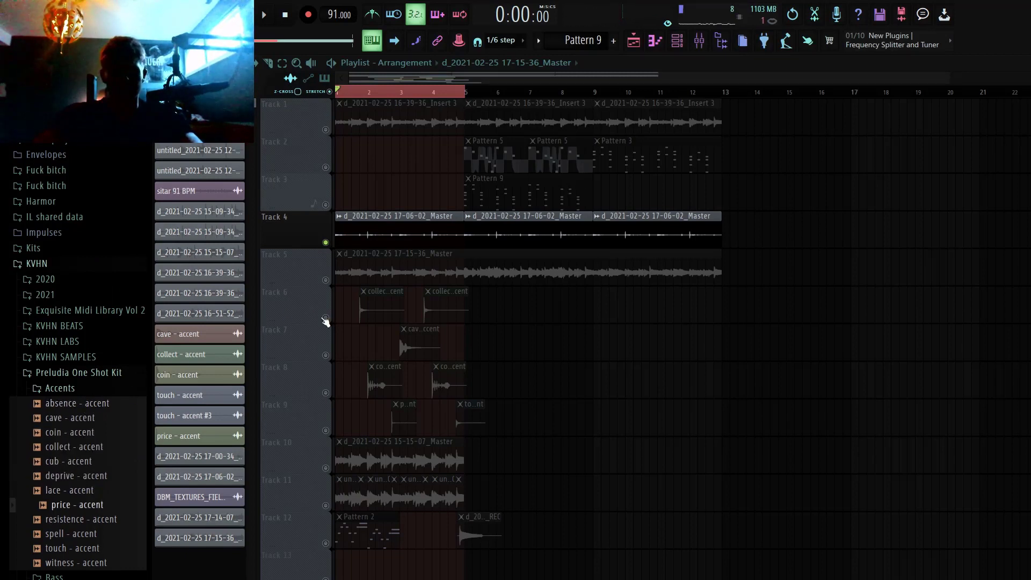
Step: Solo Tracks 6 through 9 together and play back their accent one-shots
{"action": "right_click", "coordinate": [326, 320]}
{"action": "left_click", "coordinate": [327, 357]}
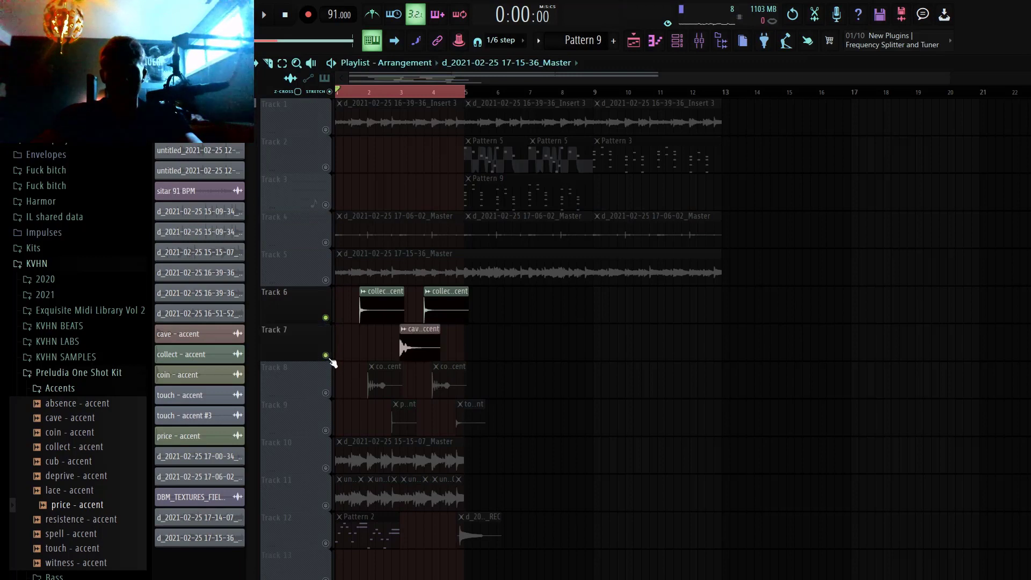
{"action": "left_click", "coordinate": [327, 394]}
{"action": "left_click", "coordinate": [326, 431]}
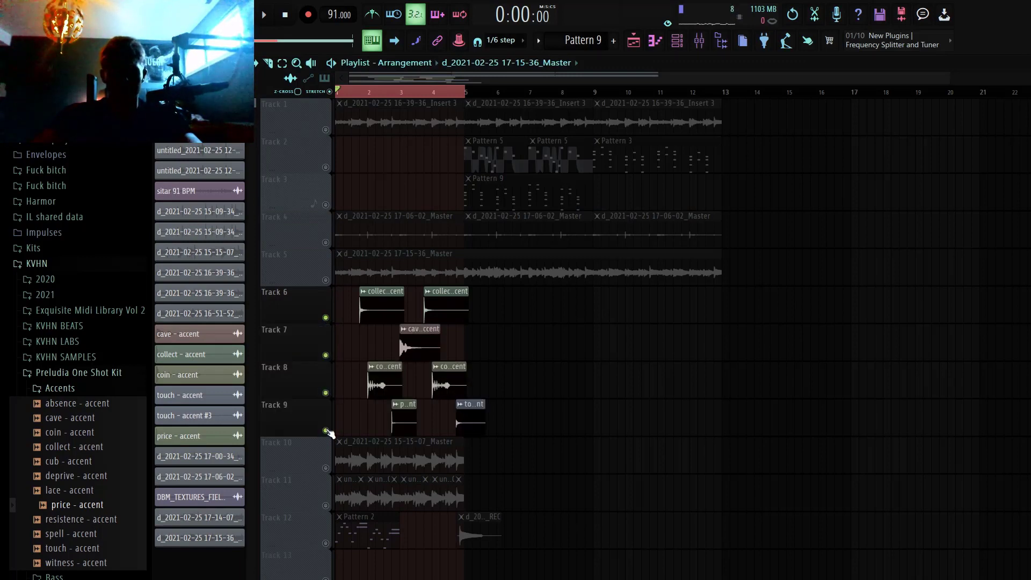
{"action": "key", "text": "space"}
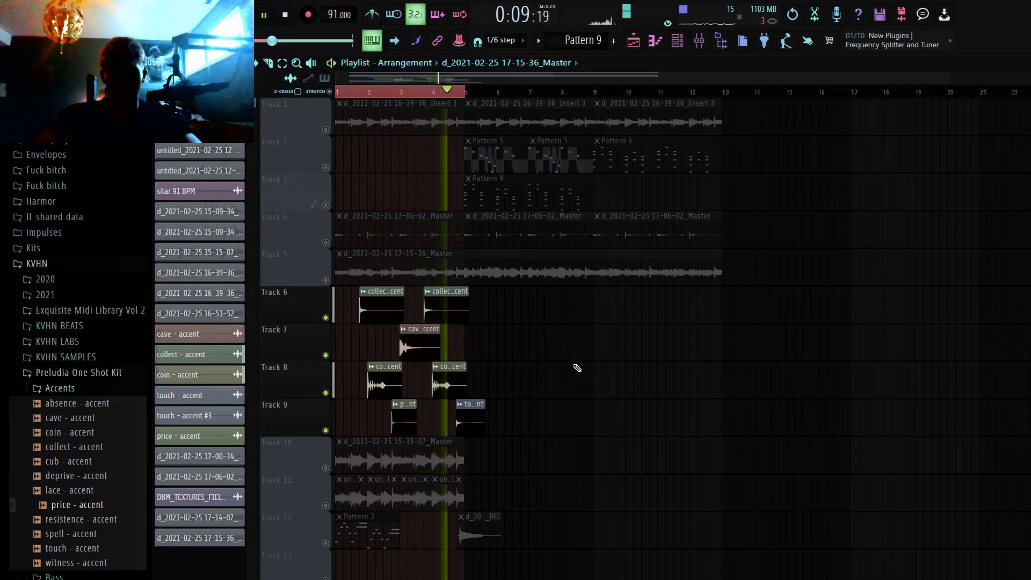
{"action": "key", "text": "space"}
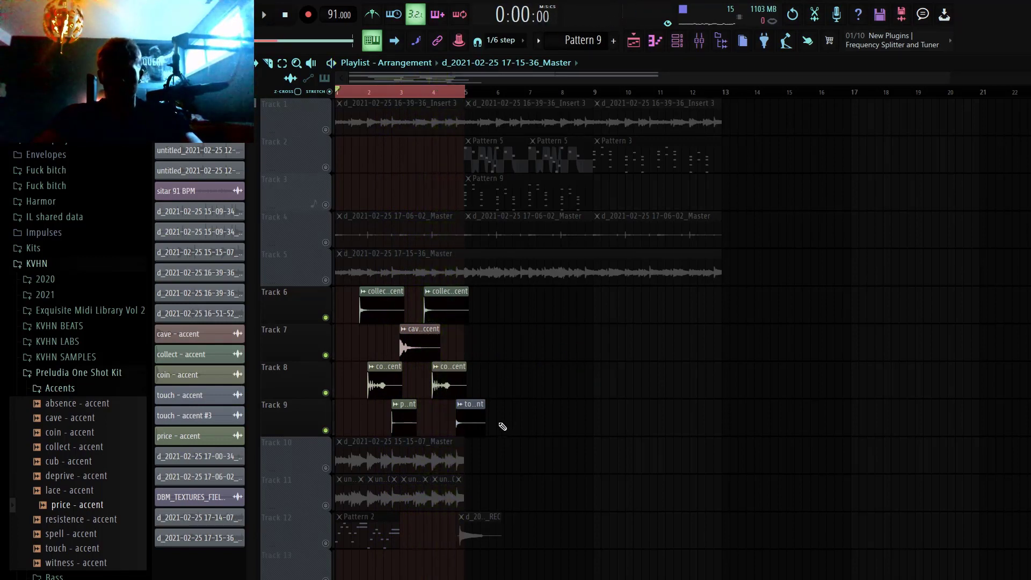
Step: Solo Track 4 and arm the Master mixer track for disk recording, then return to the playlist
{"action": "right_click", "coordinate": [326, 243]}
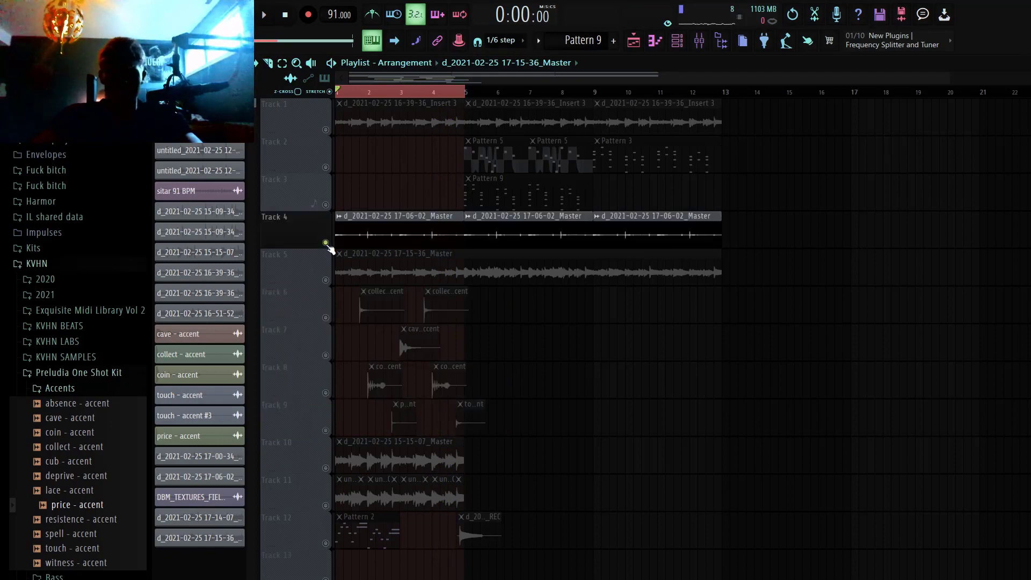
{"action": "left_click", "coordinate": [699, 50]}
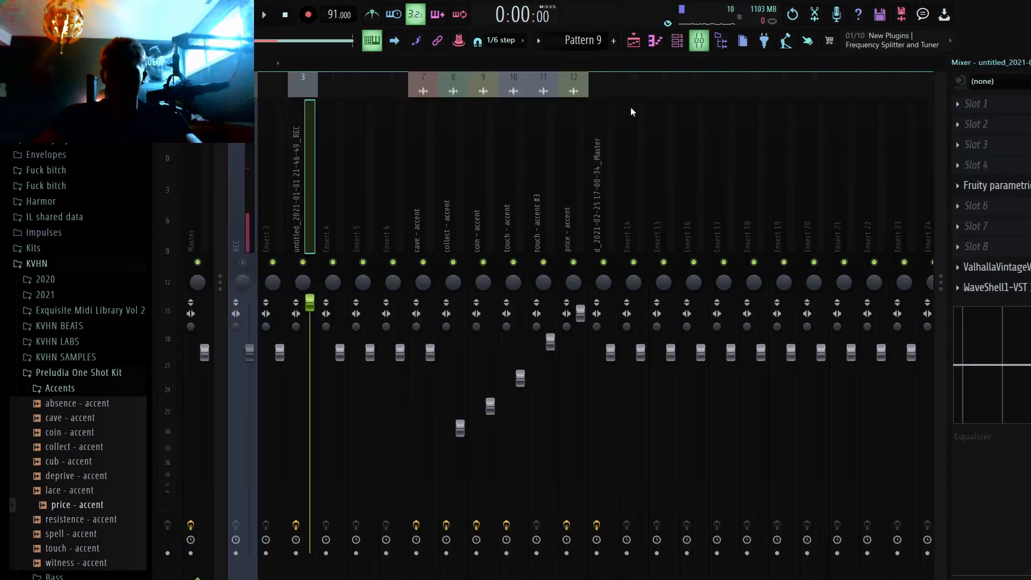
{"action": "left_click", "coordinate": [190, 552]}
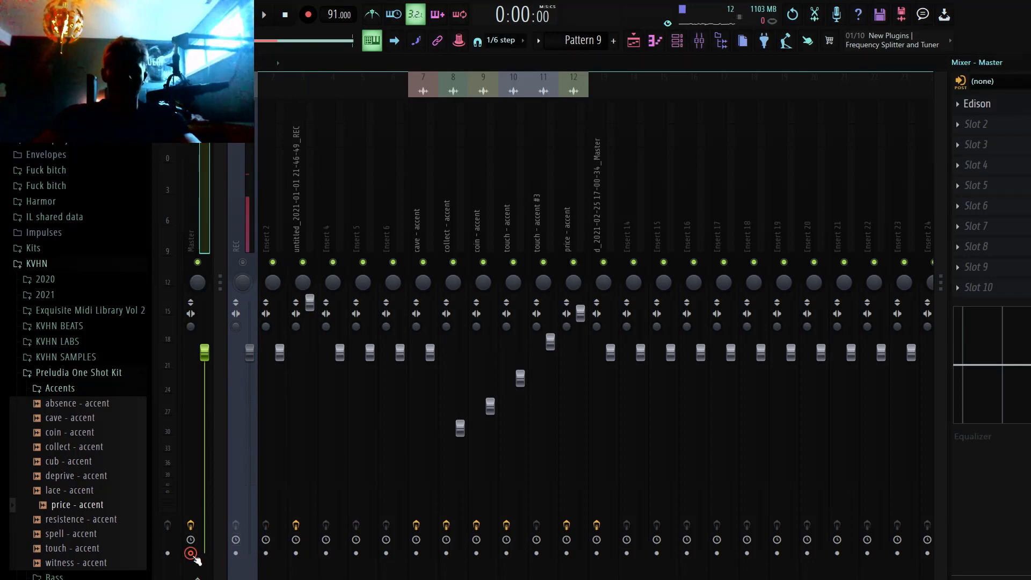
{"action": "left_click", "coordinate": [633, 40]}
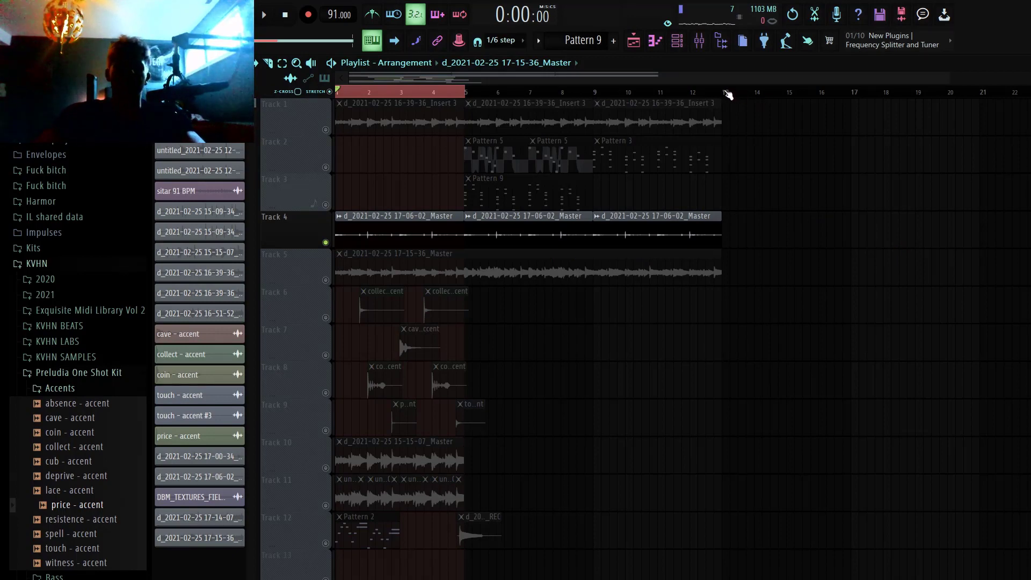
Step: Set the playlist snap to Bar and select the time range from bar 1 to the start of bar 13
{"action": "left_click_drag", "start_coordinate": [725, 92], "coordinate": [336, 92]}
{"action": "right_click", "coordinate": [782, 155]}
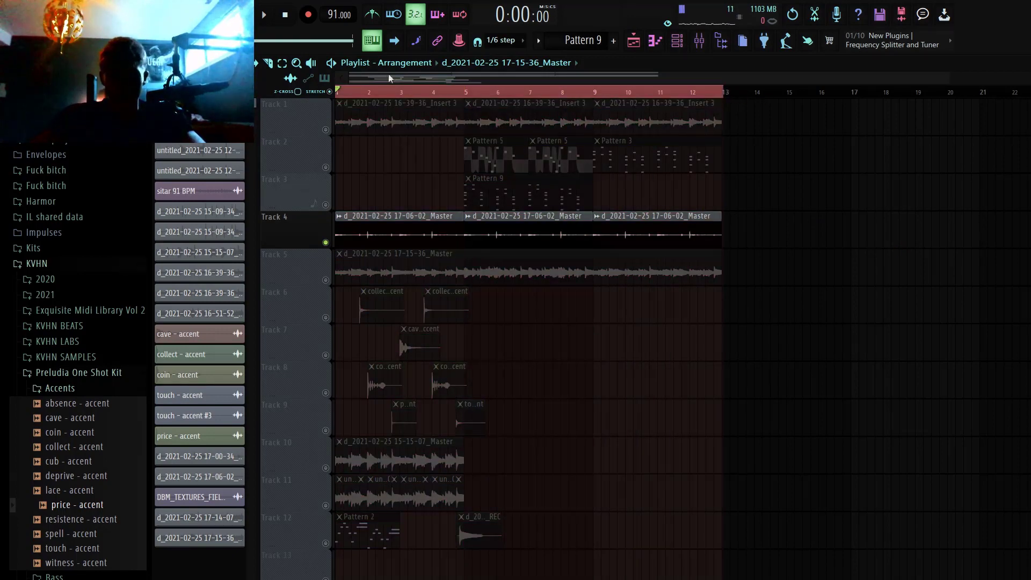
{"action": "left_click", "coordinate": [174, 62]}
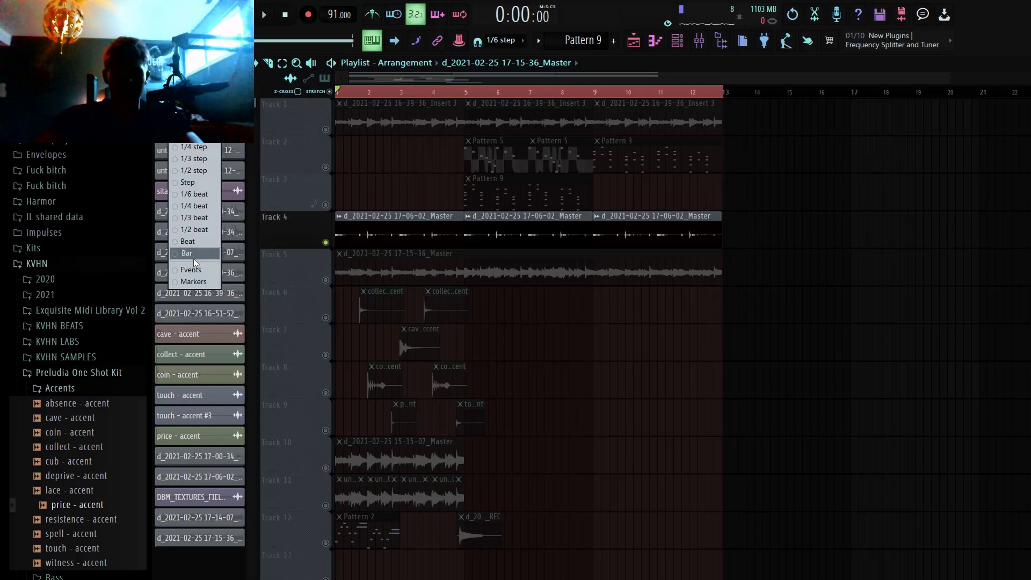
{"action": "left_click", "coordinate": [191, 256]}
{"action": "left_click_drag", "start_coordinate": [728, 93], "coordinate": [336, 92]}
{"action": "right_click", "coordinate": [819, 279]}
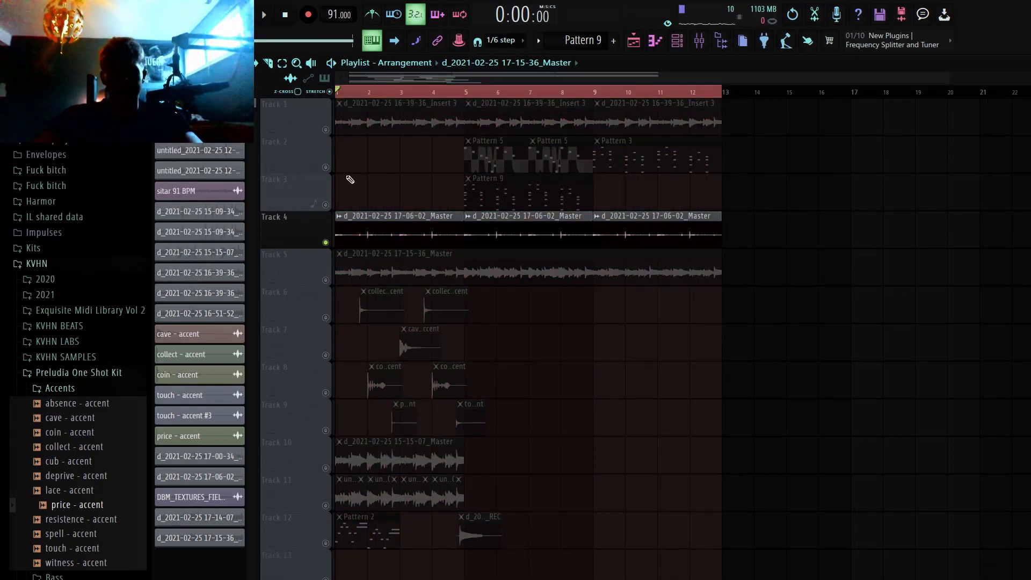
Step: Leave only Tracks 1 and 3 audible and move the playback position to the start of bar 5
{"action": "left_click", "coordinate": [325, 167], "text": "ctrl"}
{"action": "left_click", "coordinate": [326, 130]}
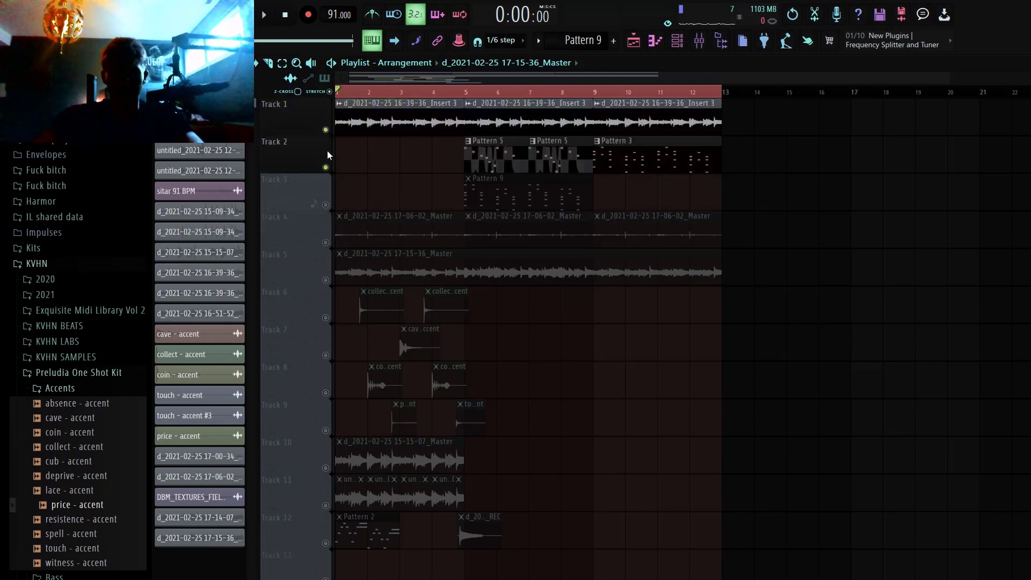
{"action": "left_click", "coordinate": [326, 167]}
{"action": "left_click", "coordinate": [326, 204]}
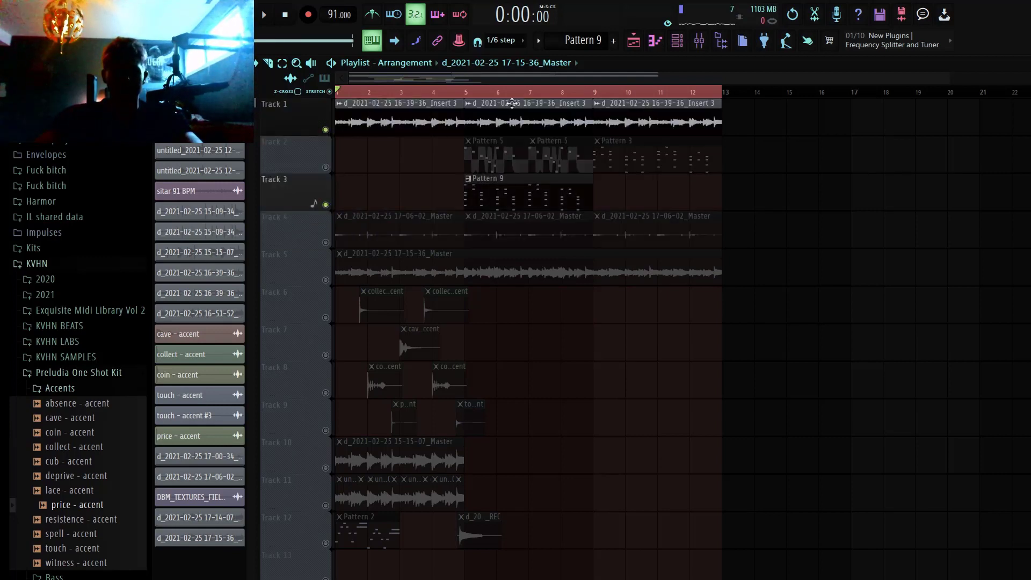
{"action": "left_click", "coordinate": [480, 91]}
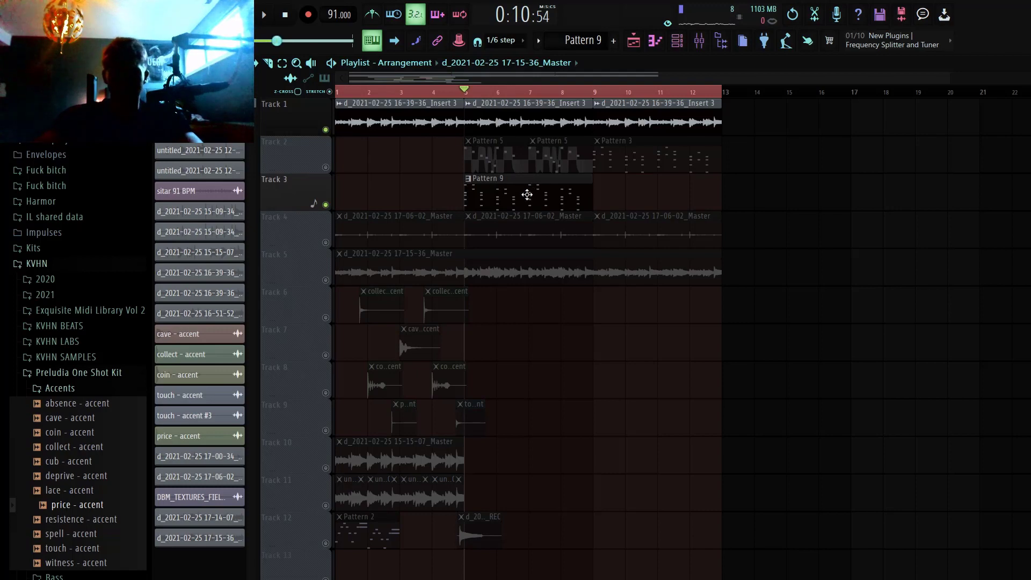
Step: Show Pattern 9's channels in the Unsorted group of the channel rack, selecting army - key and then soldier - key
{"action": "left_click", "coordinate": [528, 193]}
{"action": "left_click", "coordinate": [677, 43]}
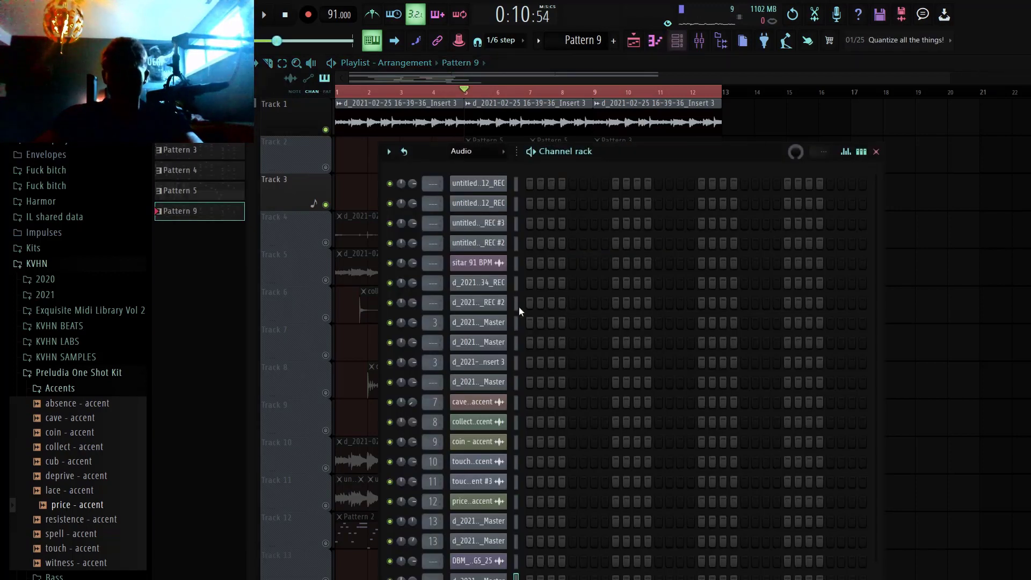
{"action": "left_click", "coordinate": [477, 152]}
{"action": "left_click", "coordinate": [477, 191]}
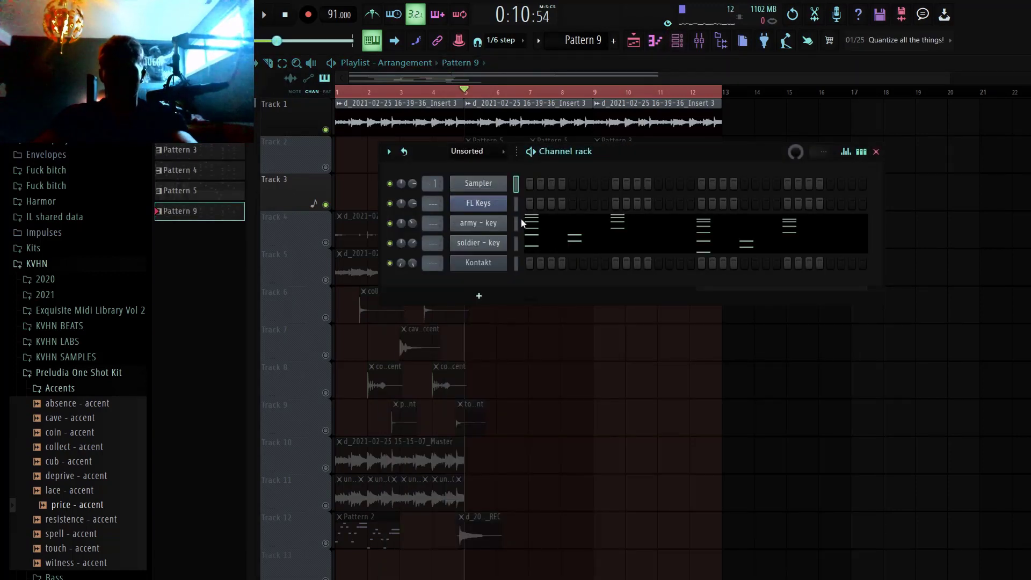
{"action": "left_click", "coordinate": [517, 223]}
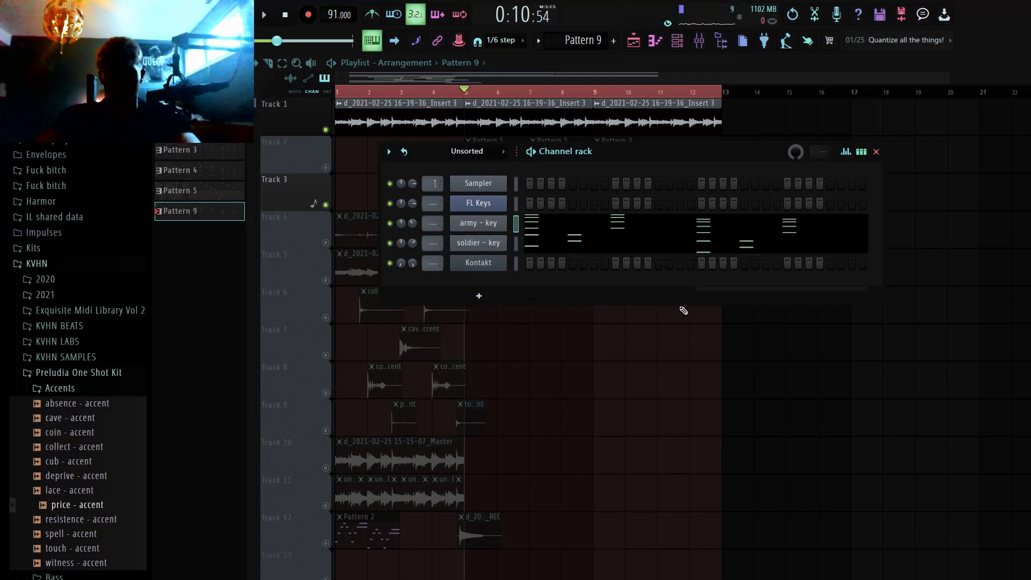
{"action": "left_click", "coordinate": [516, 243]}
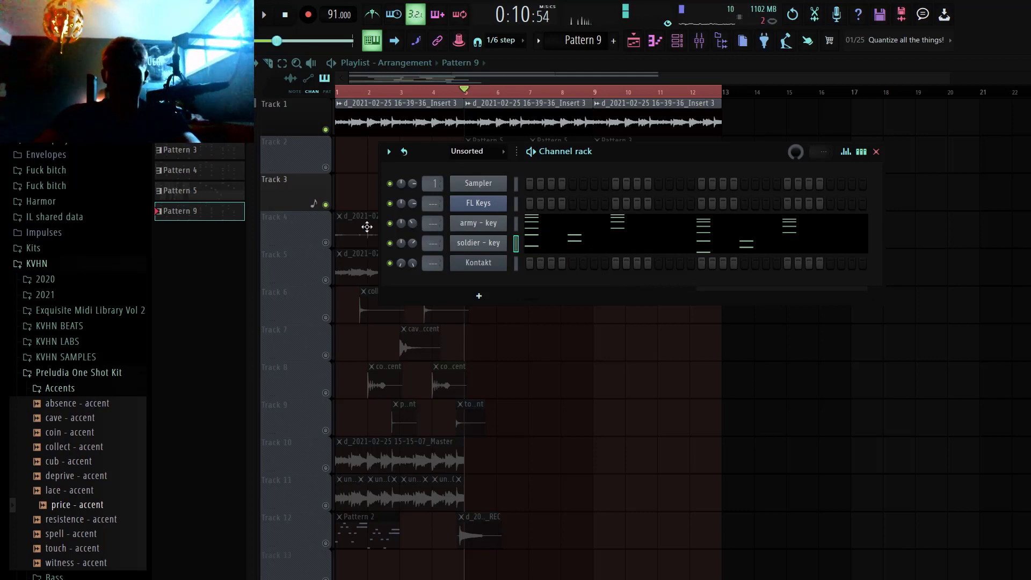
Step: Open the soldier - key notes of Pattern 9 in the piano roll with all four bars in view
{"action": "left_click", "coordinate": [590, 242]}
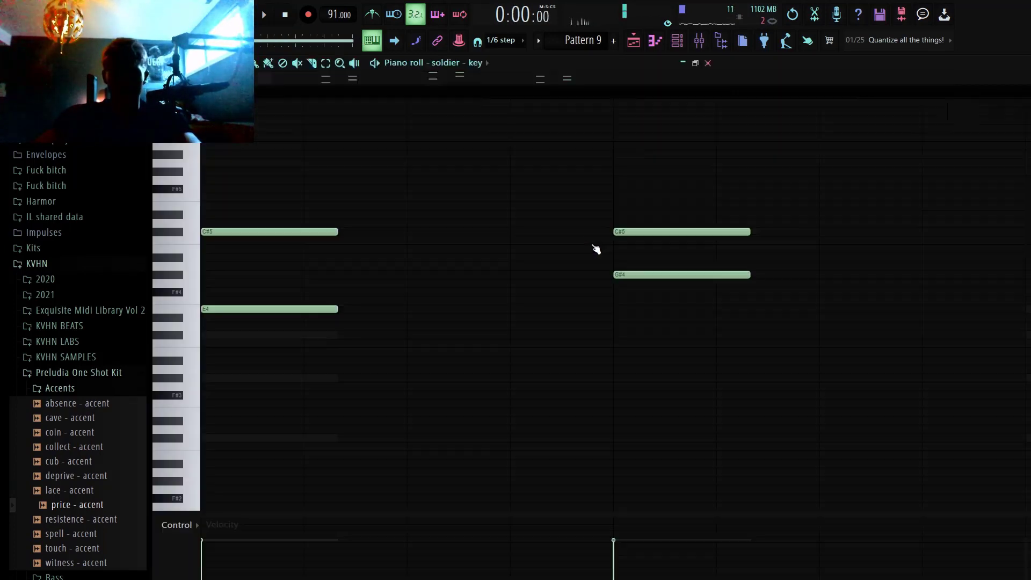
{"action": "key", "text": "2"}
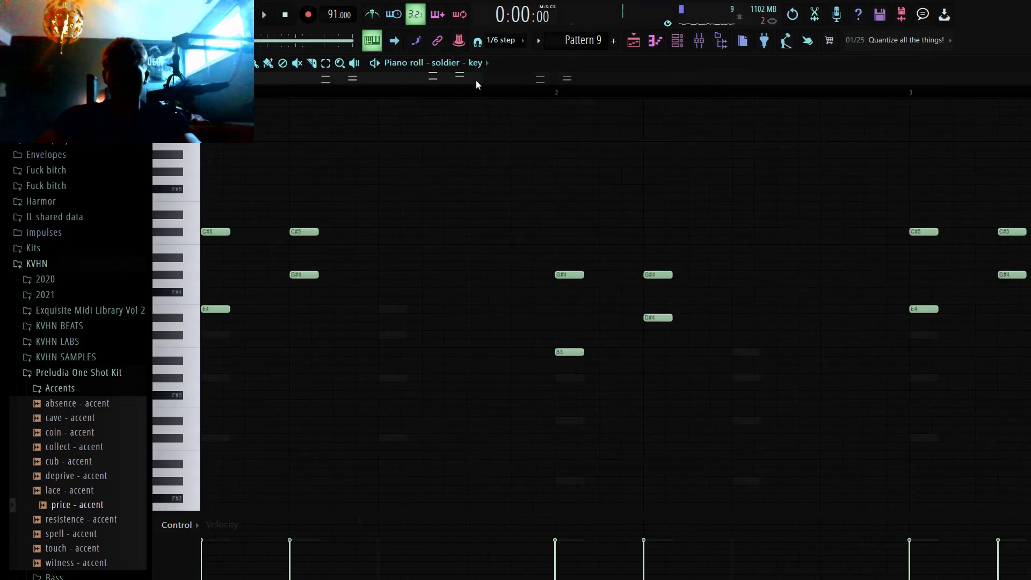
{"action": "scroll", "coordinate": [476, 80], "scroll_direction": "down", "scroll_amount": 2}
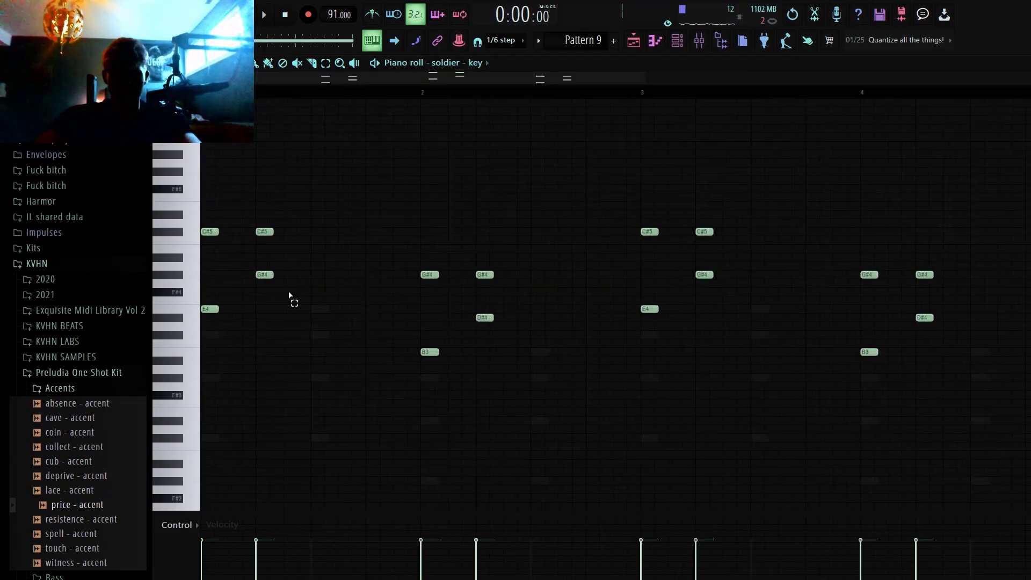
Step: Try the second soldier - key chord of bar 1 an octave lower at the bar's start, and return it to its original place
{"action": "left_click_drag", "start_coordinate": [293, 302], "coordinate": [265, 217]}
{"action": "key", "text": "ctrl+Down"}
{"action": "key", "text": "shift+Left"}
{"action": "key", "text": "shift+Left"}
{"action": "key", "text": "shift+Left"}
{"action": "key", "text": "shift+Left"}
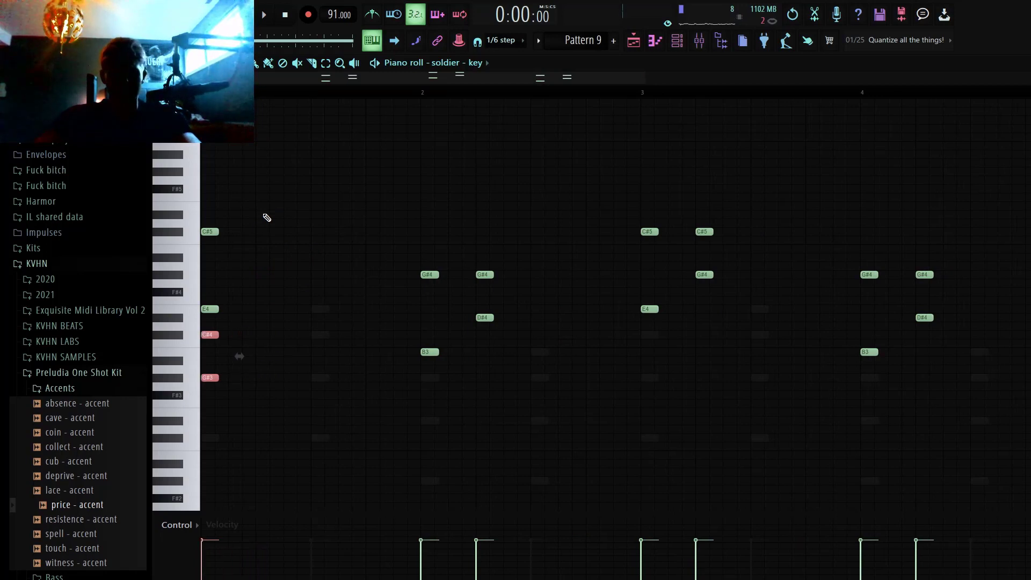
{"action": "key", "text": "shift+Right"}
{"action": "key", "text": "shift+Right"}
{"action": "key", "text": "shift+Right"}
{"action": "key", "text": "shift+Right"}
{"action": "key", "text": "shift+Right"}
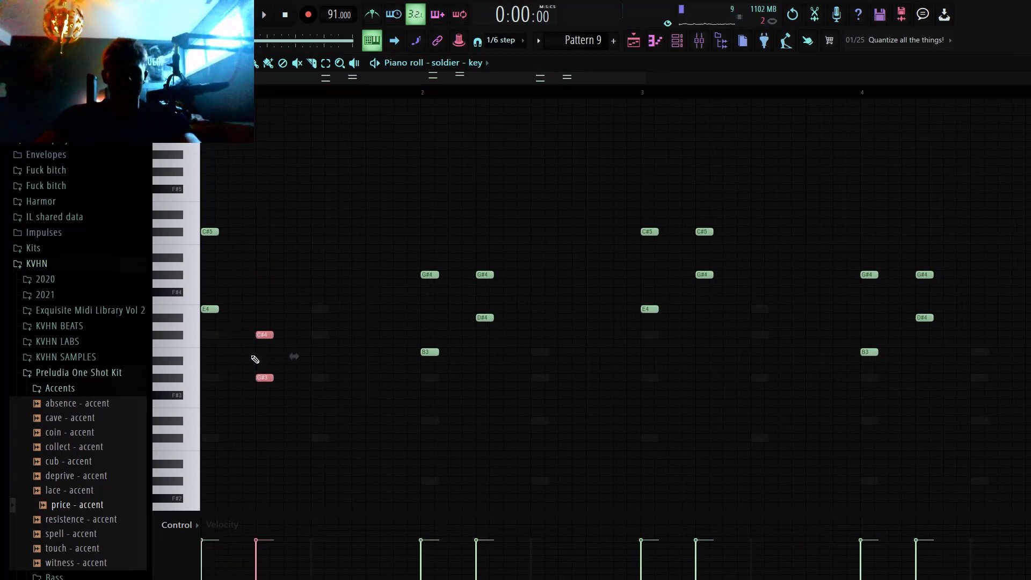
{"action": "key", "text": "shift+Left"}
{"action": "key", "text": "ctrl+Up"}
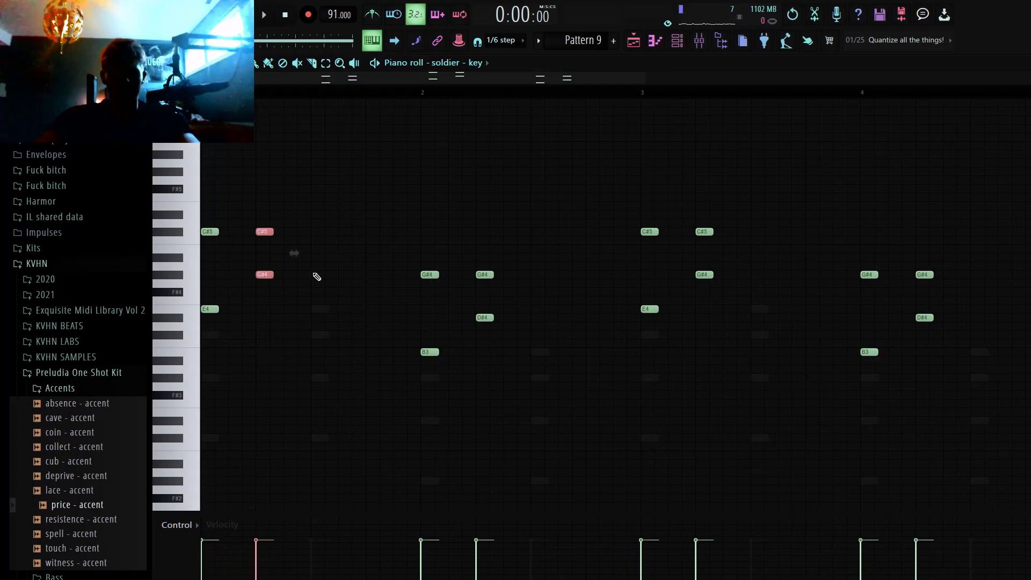
{"action": "key", "text": "ctrl+d"}
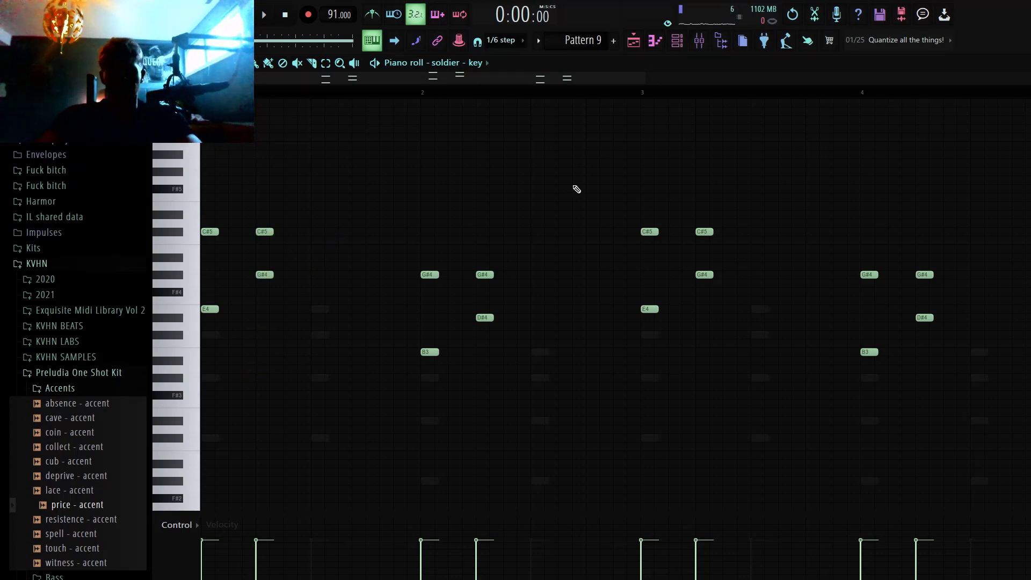
Step: Play back Pattern 9 from the start, stop it and return to the playlist
{"action": "key", "text": "space"}
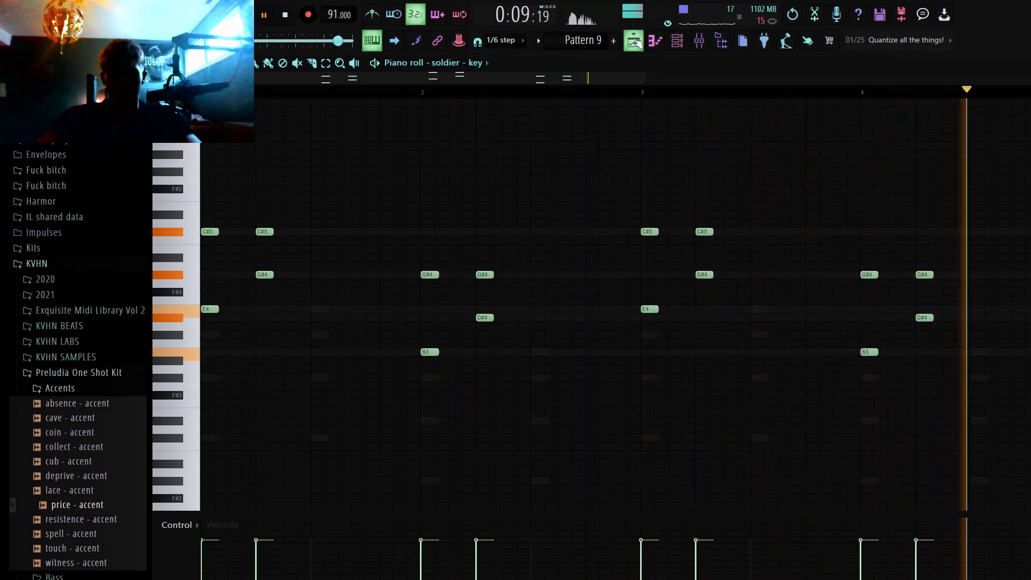
{"action": "key", "text": "space"}
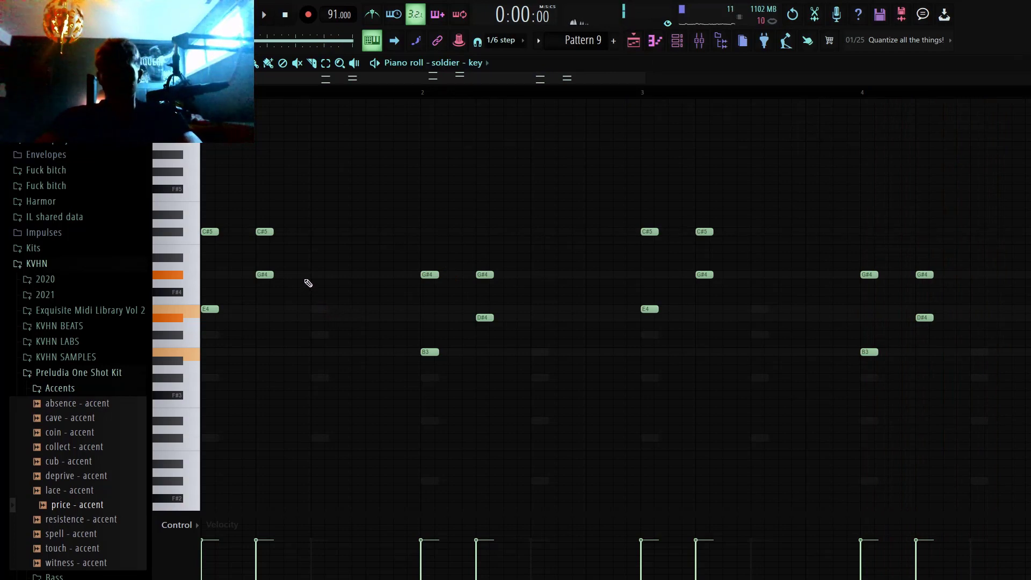
{"action": "left_click", "coordinate": [635, 41]}
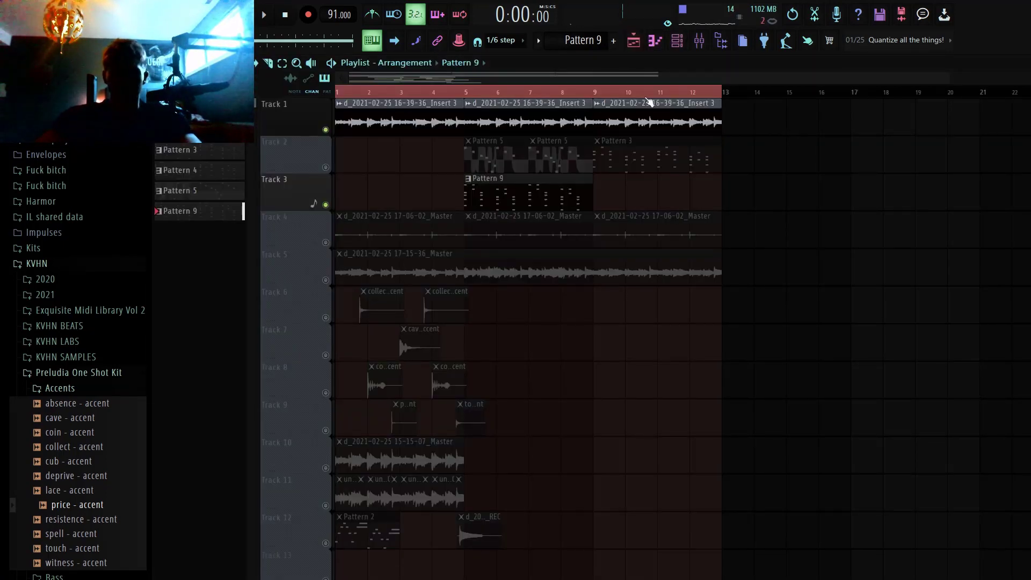
Step: Make Track 2 audible as well and select the playlist time range from bar 5 to the start of bar 9
{"action": "left_click", "coordinate": [325, 168]}
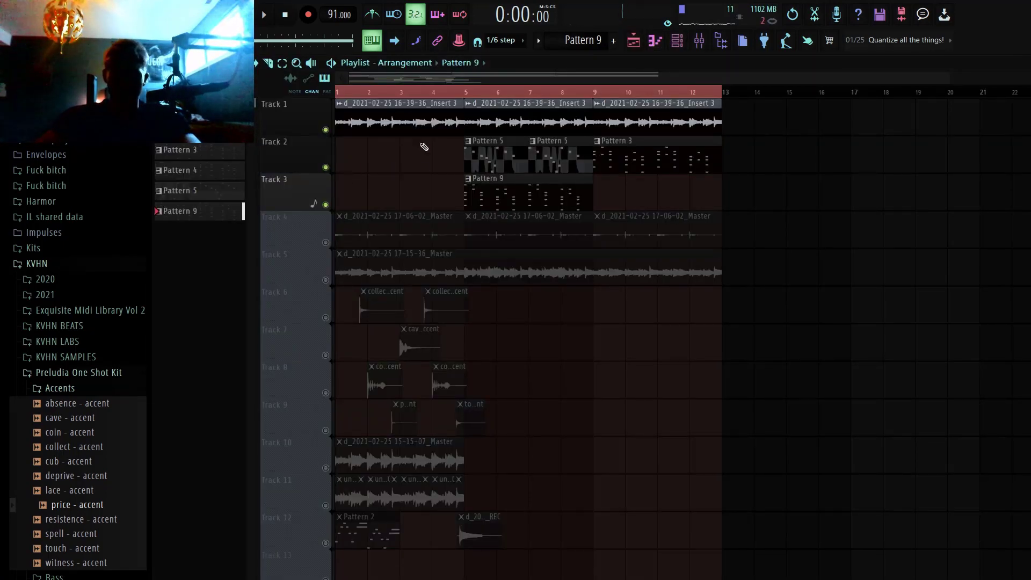
{"action": "left_click", "coordinate": [466, 93]}
{"action": "left_click_drag", "start_coordinate": [466, 92], "coordinate": [588, 104]}
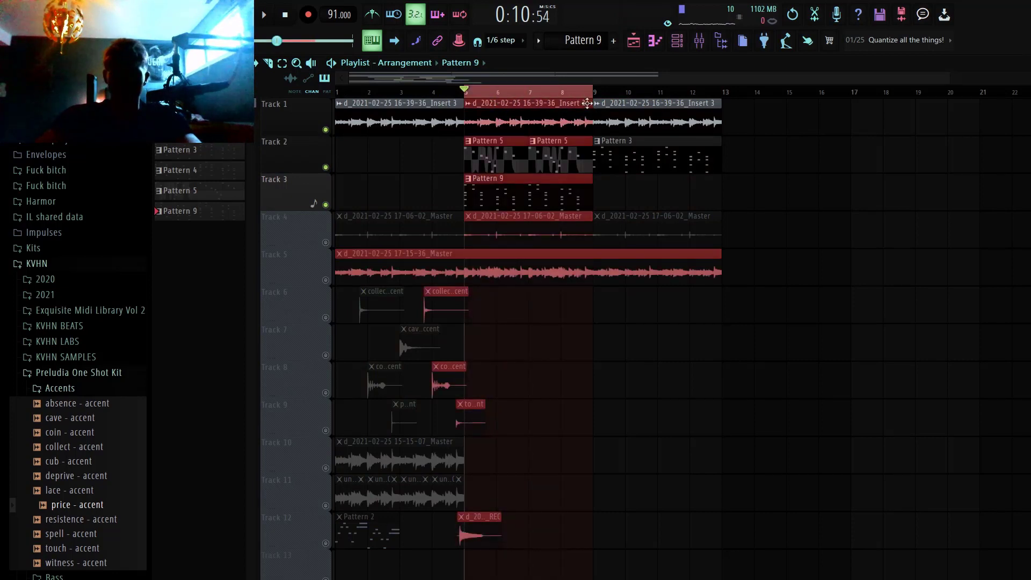
Step: Select Pattern 5 and inspect the Mallet Flux marimba settings of its Kontakt channel, then close the instrument
{"action": "left_click", "coordinate": [562, 162]}
{"action": "left_click", "coordinate": [677, 41]}
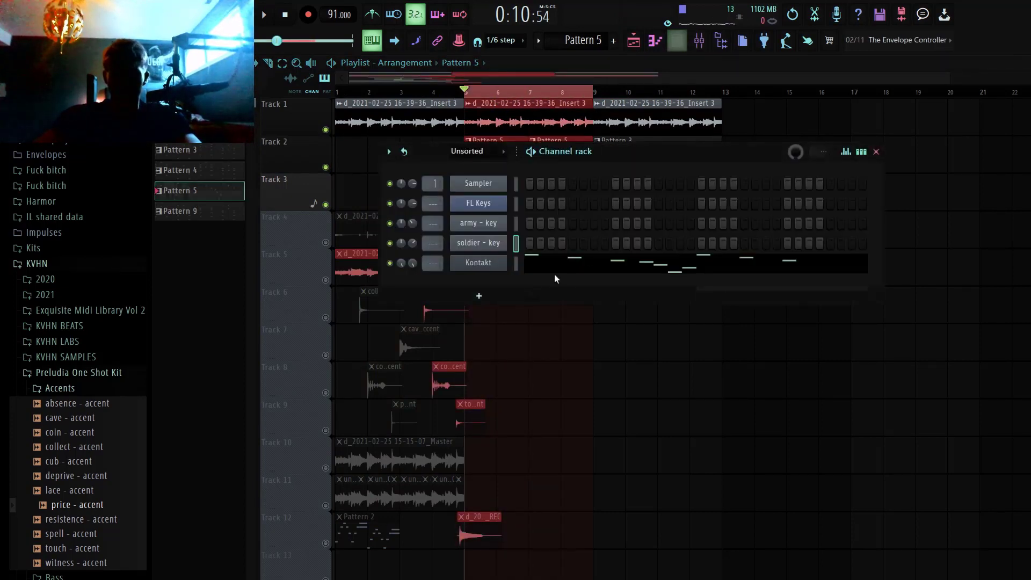
{"action": "left_click", "coordinate": [493, 267]}
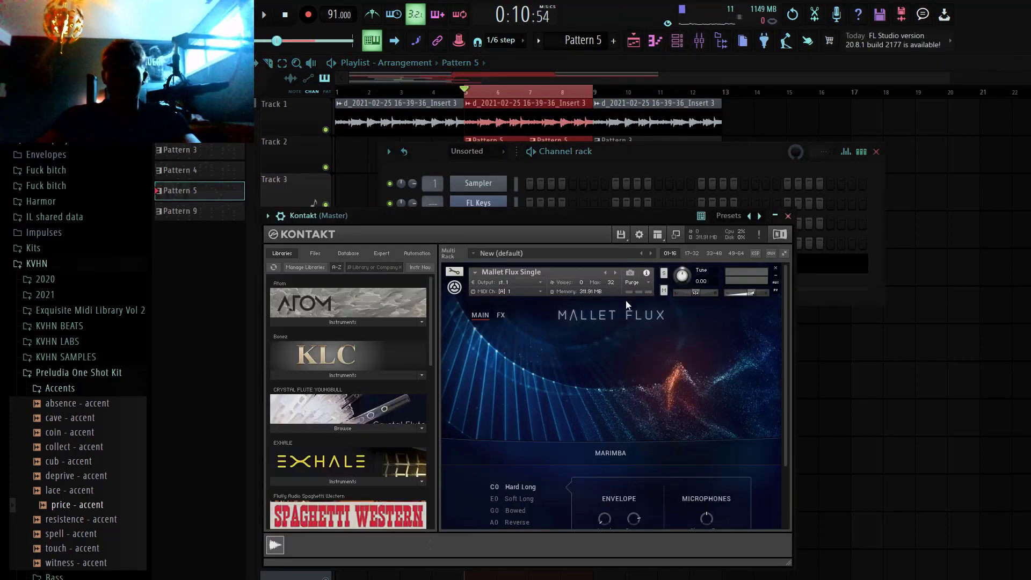
{"action": "scroll", "coordinate": [607, 401], "scroll_direction": "down", "scroll_amount": 1}
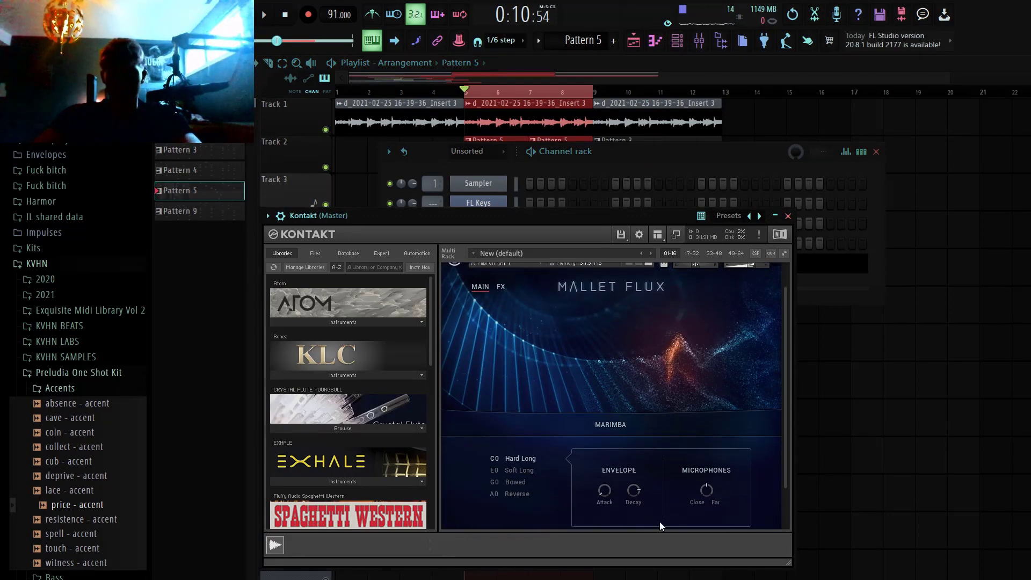
{"action": "left_click", "coordinate": [788, 216]}
Step: Open Pattern 5's Kontakt notes in the piano roll and set the snap to 1/3 beat
{"action": "left_click", "coordinate": [683, 265]}
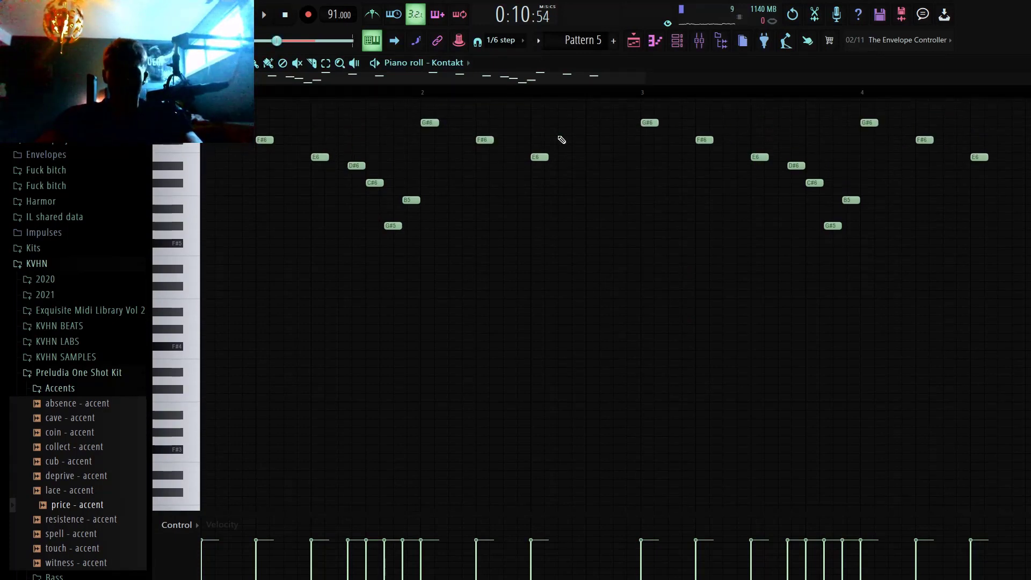
{"action": "scroll", "coordinate": [704, 153], "scroll_direction": "up", "scroll_amount": 1}
{"action": "left_click", "coordinate": [190, 63]}
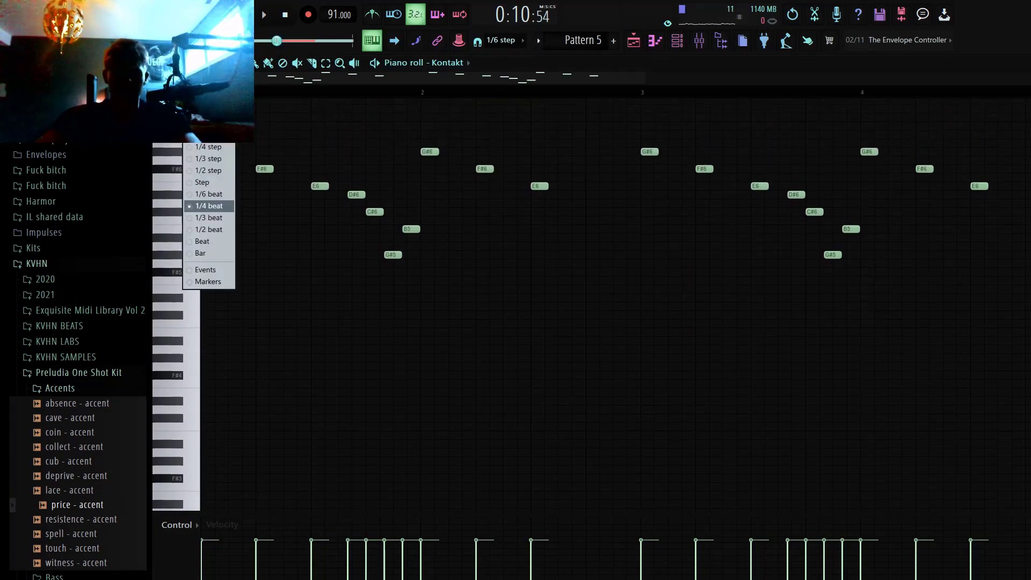
{"action": "left_click", "coordinate": [214, 218]}
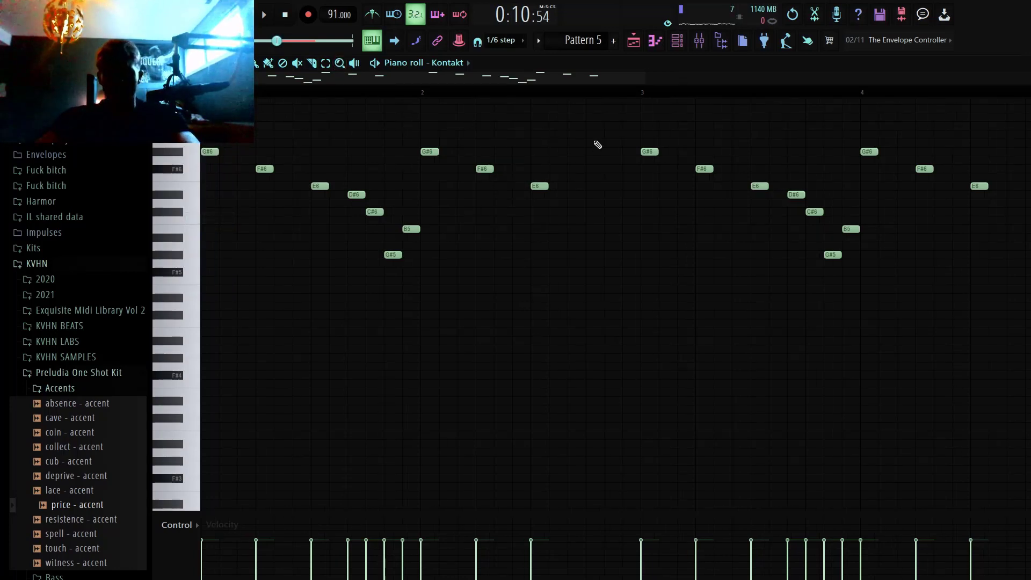
{"action": "left_click", "coordinate": [308, 14]}
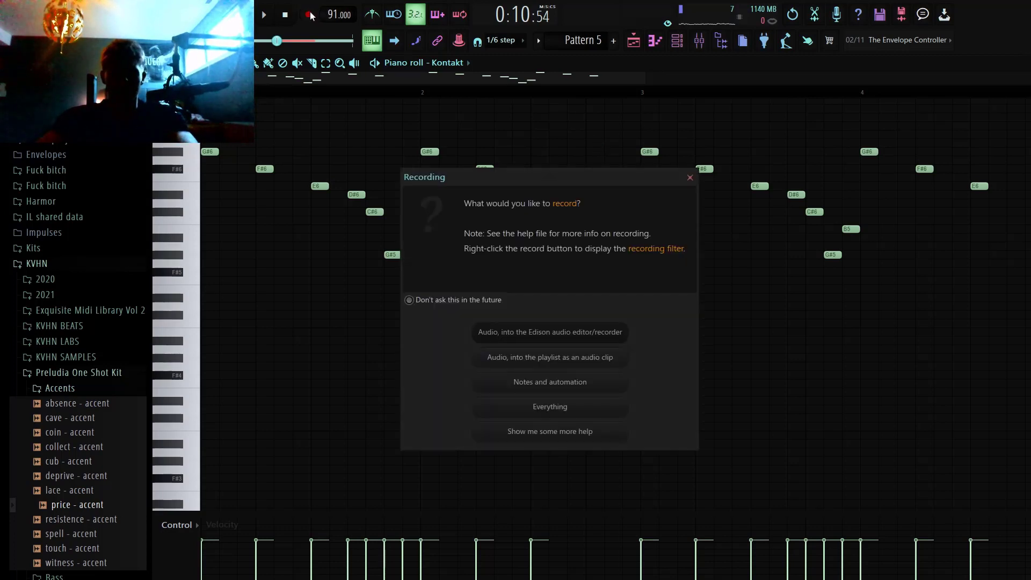
{"action": "key", "text": "Escape"}
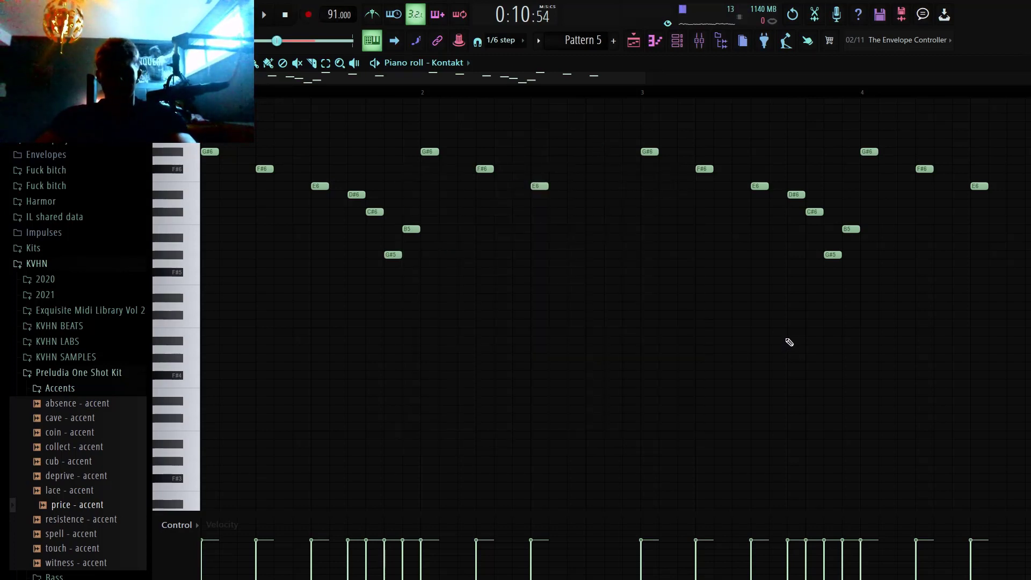
{"action": "key", "text": "v"}
{"action": "key", "text": "v"}
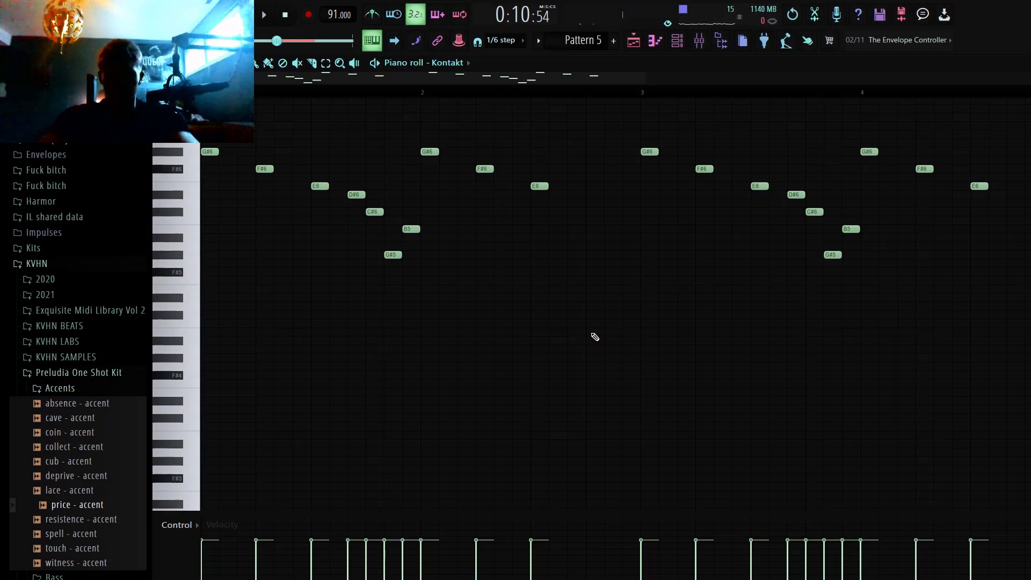
{"action": "scroll", "coordinate": [595, 337], "scroll_direction": "up", "scroll_amount": 1}
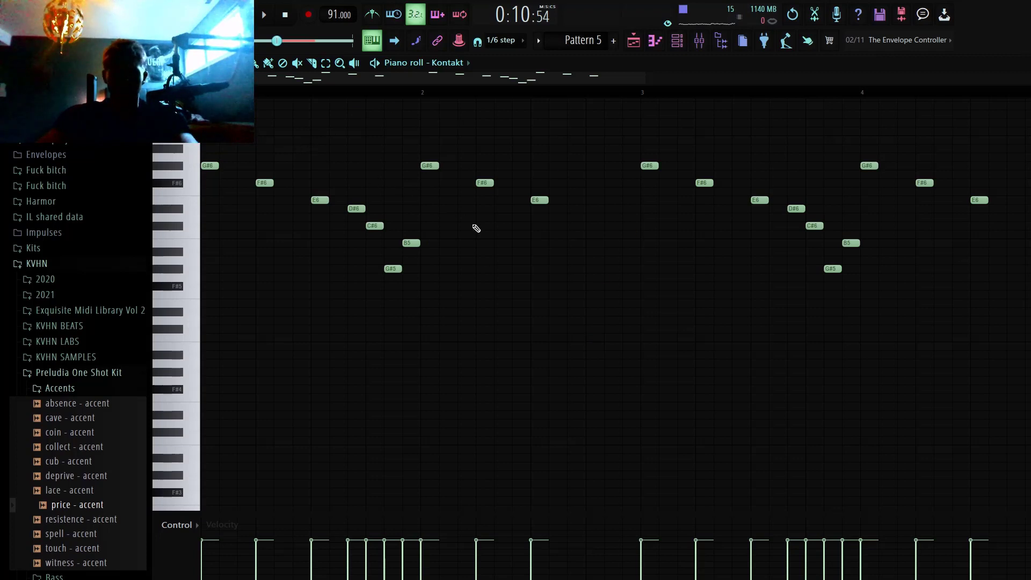
{"action": "scroll", "coordinate": [622, 311], "scroll_direction": "up", "scroll_amount": 1}
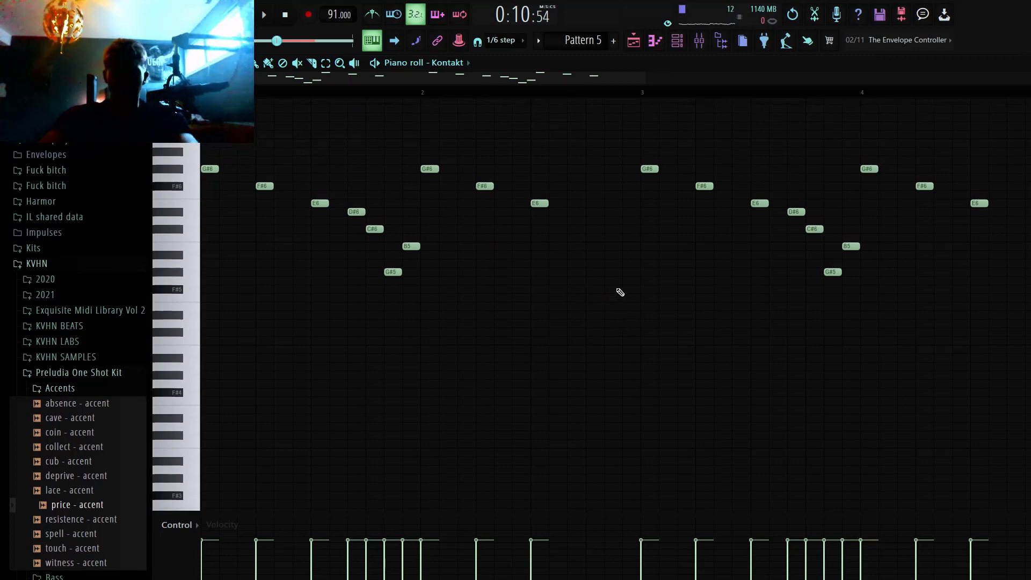
Step: Move the playback position to the start, play back the Kontakt mallet melody and stop it
{"action": "left_click", "coordinate": [275, 40]}
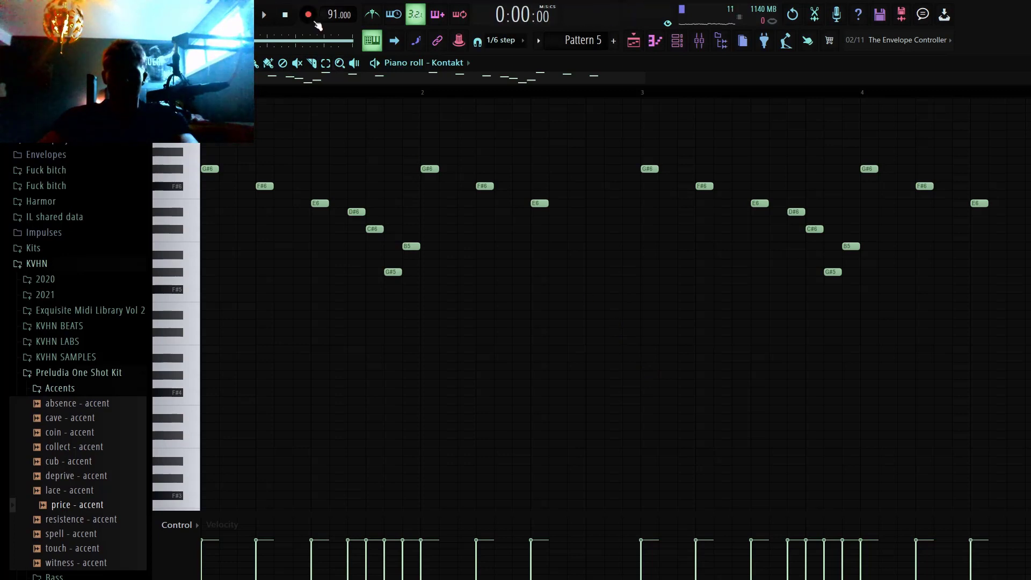
{"action": "key", "text": "space"}
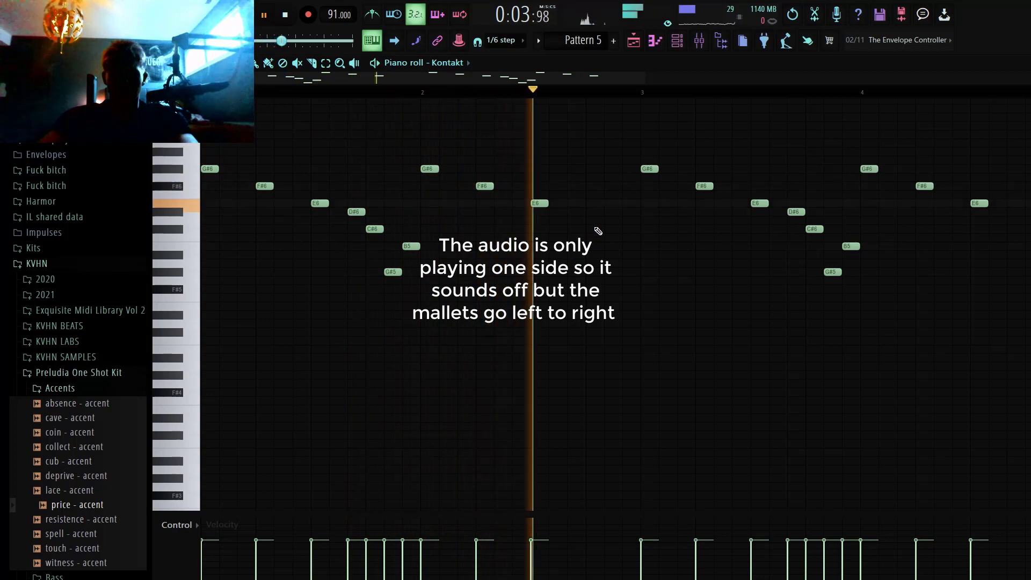
{"action": "key", "text": "space"}
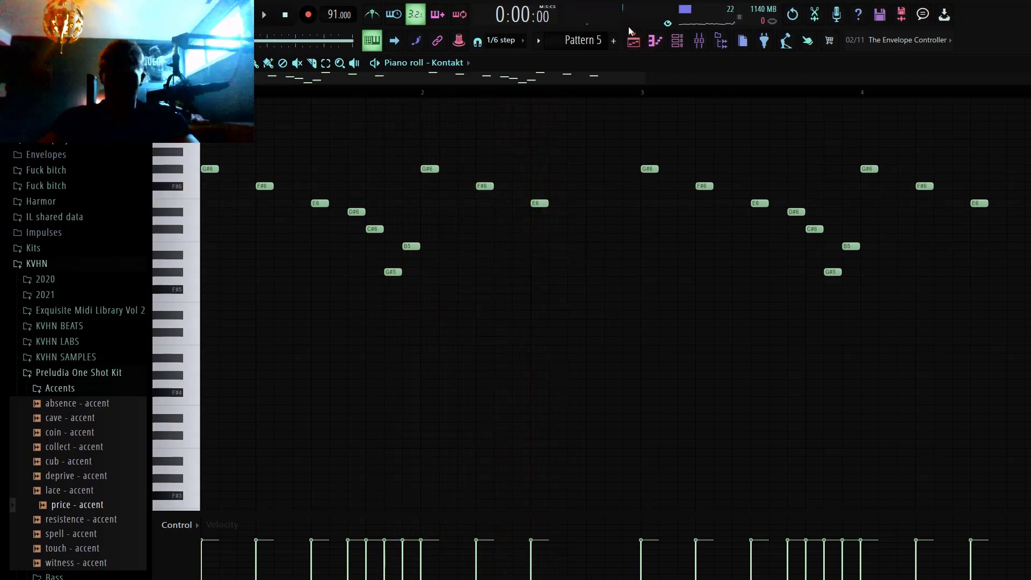
Step: Show the Kontakt channel's panning automation beneath the Pattern 5 notes
{"action": "left_click", "coordinate": [636, 42]}
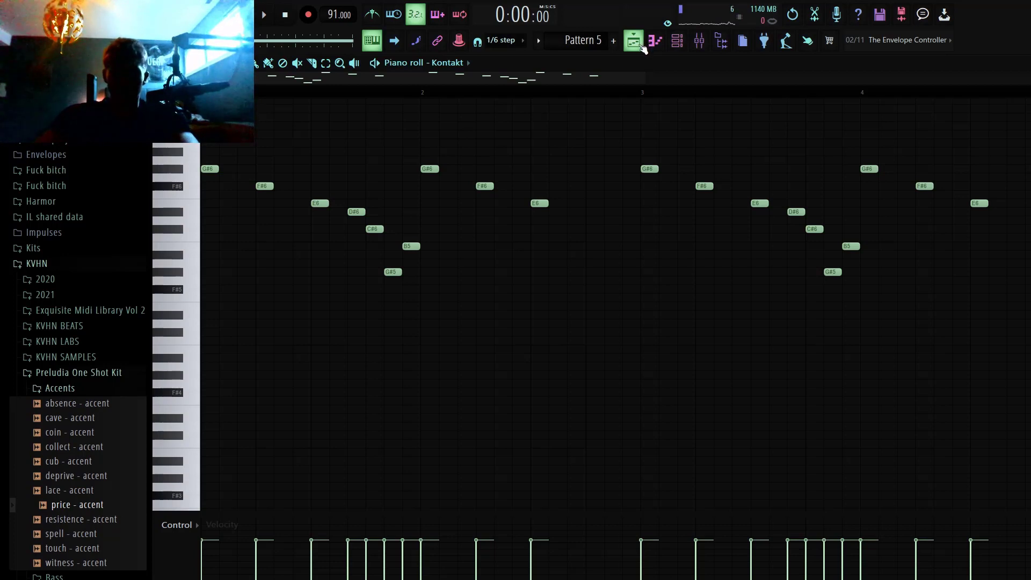
{"action": "left_click", "coordinate": [642, 47]}
{"action": "left_click", "coordinate": [677, 48]}
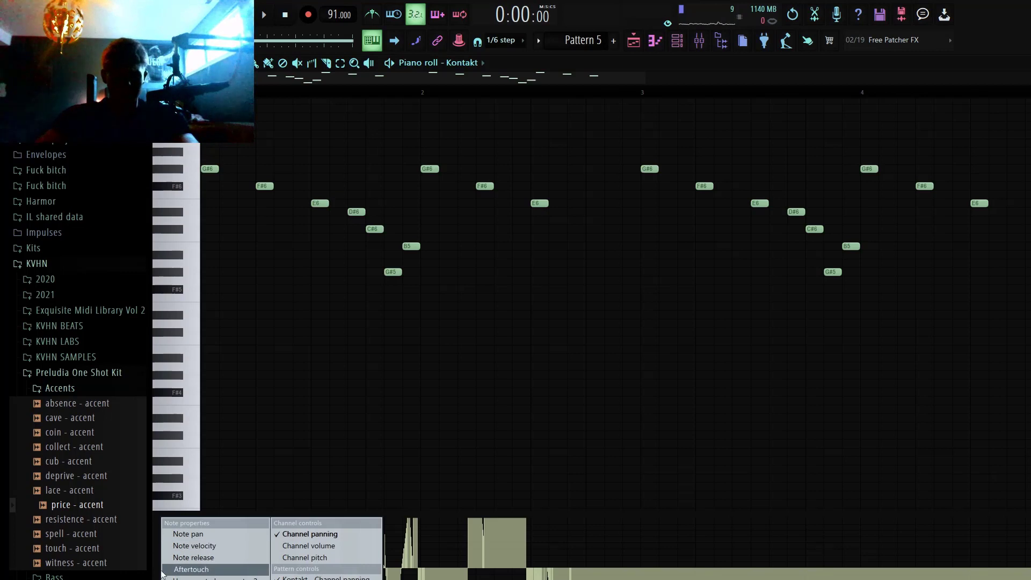
{"action": "left_click", "coordinate": [159, 570]}
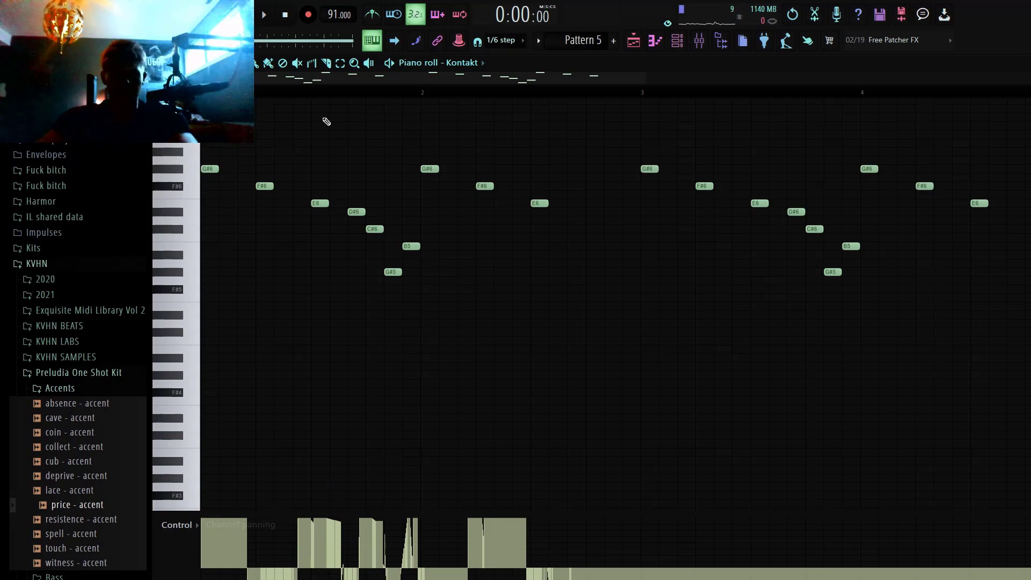
Step: Return to the playlist and take a close look at the Pattern 5 and Pattern 9 clips between bars 5 and 9
{"action": "left_click", "coordinate": [634, 40]}
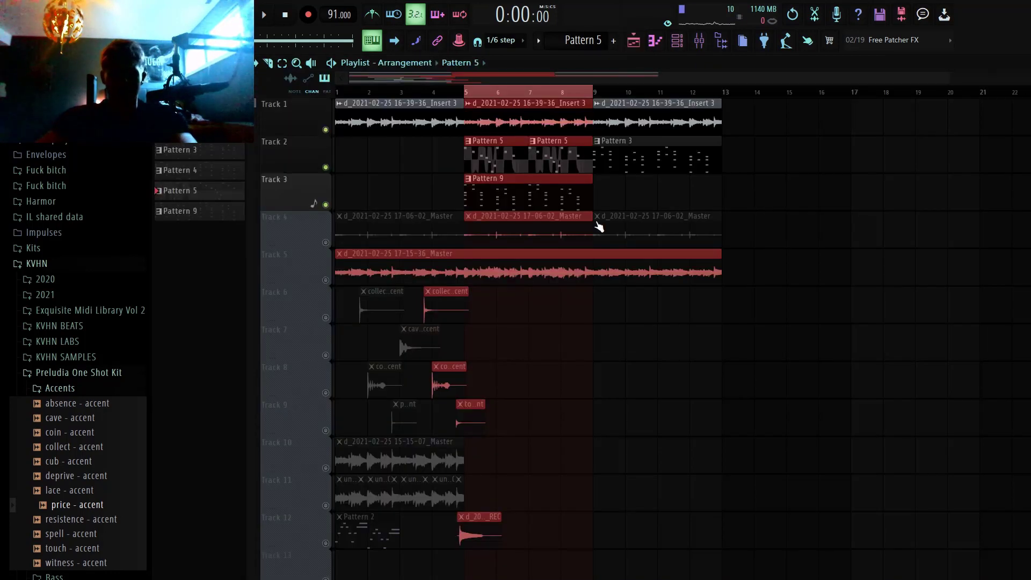
{"action": "right_click", "coordinate": [536, 189], "text": "ctrl"}
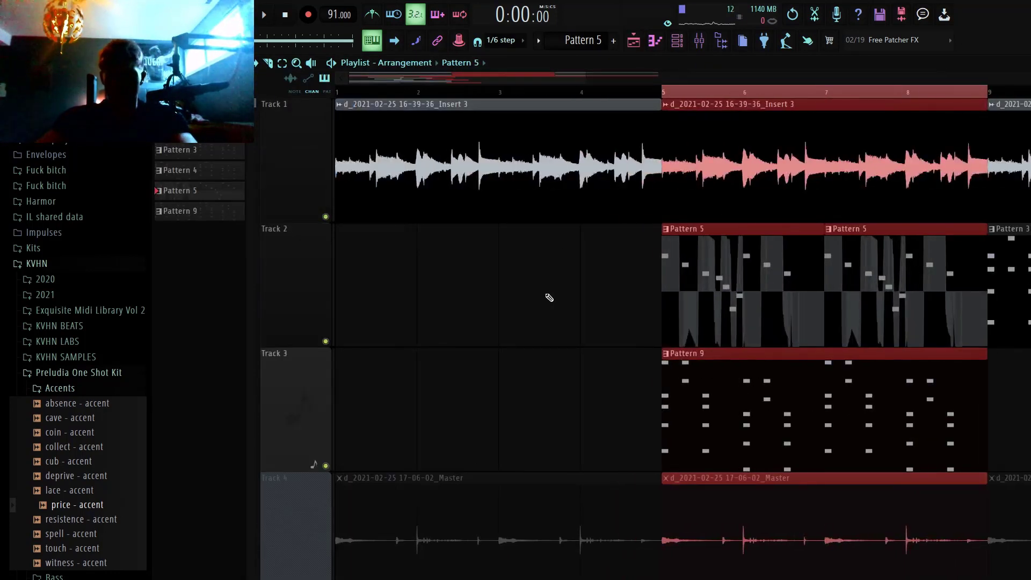
Step: Replace the selection of bars 5 to 9 with a time selection spanning the whole playlist arrangement
{"action": "right_click", "coordinate": [548, 297], "text": "ctrl"}
{"action": "key", "text": "ctrl+d"}
{"action": "key", "text": "ctrl+a"}
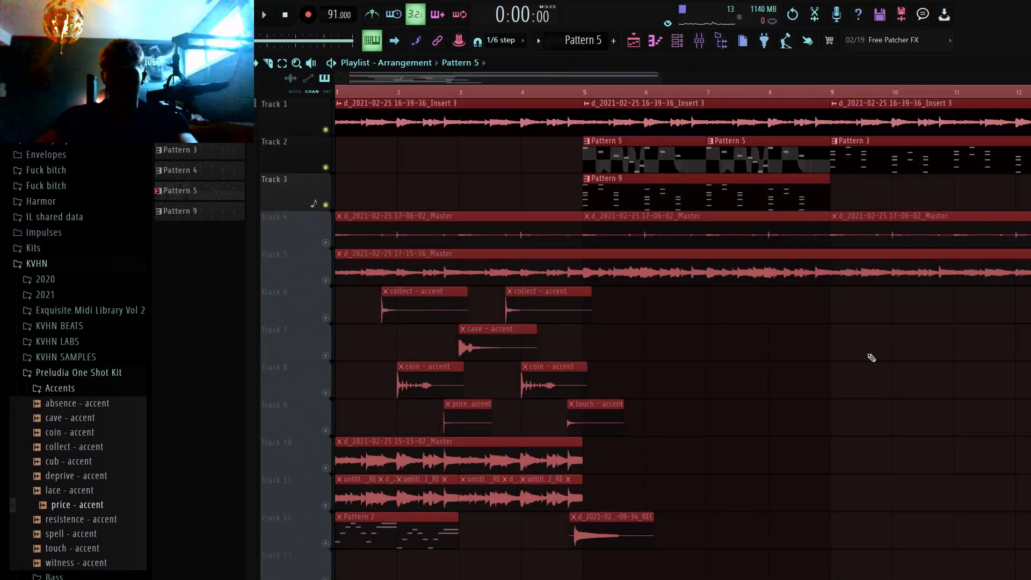
{"action": "key", "text": "ctrl+d"}
Step: Delete and restore the Pattern 9 clip on Track 3, and view Pattern 9's channels in the channel rack
{"action": "right_click", "coordinate": [740, 194]}
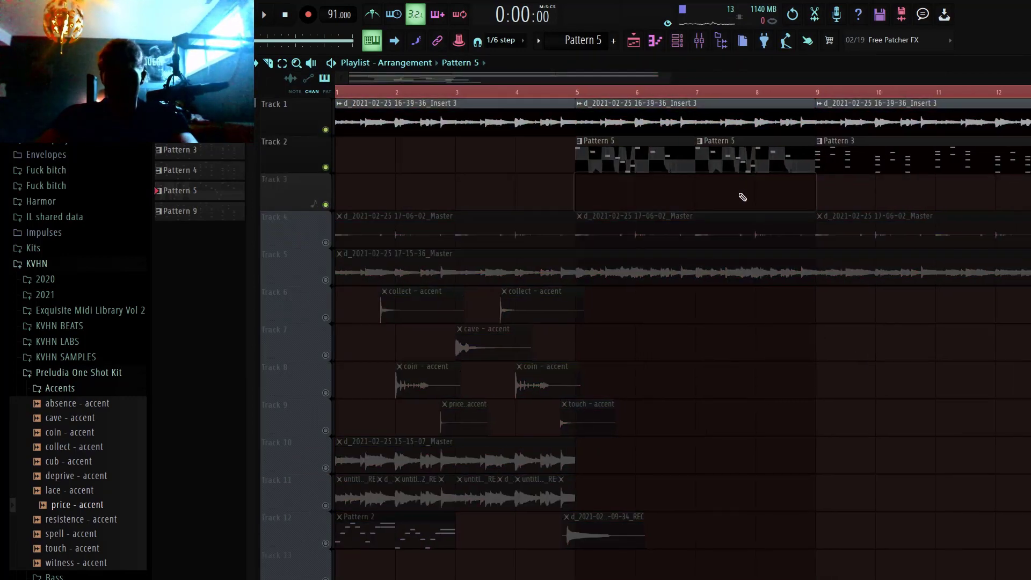
{"action": "key", "text": "ctrl+z"}
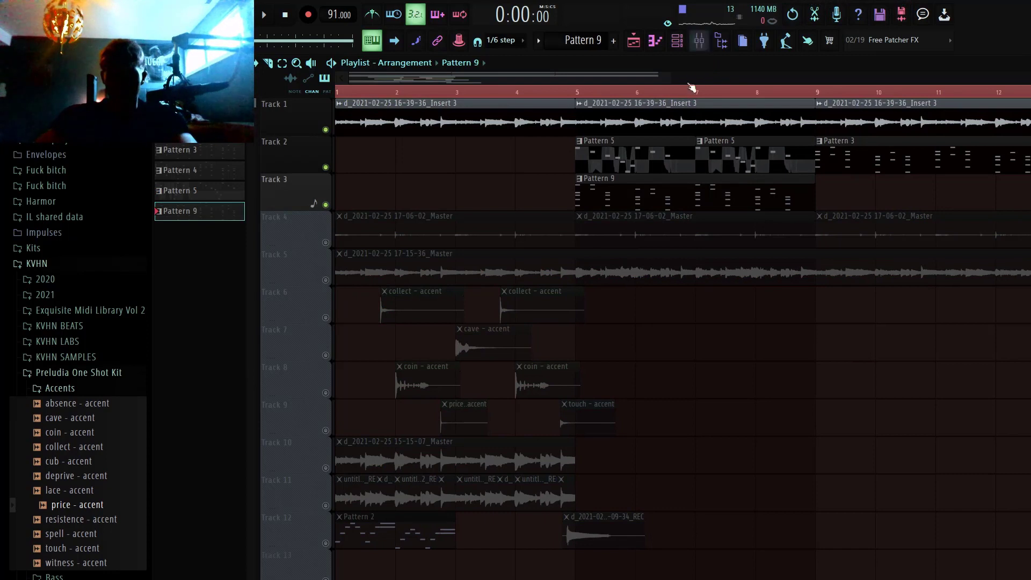
{"action": "left_click", "coordinate": [679, 42]}
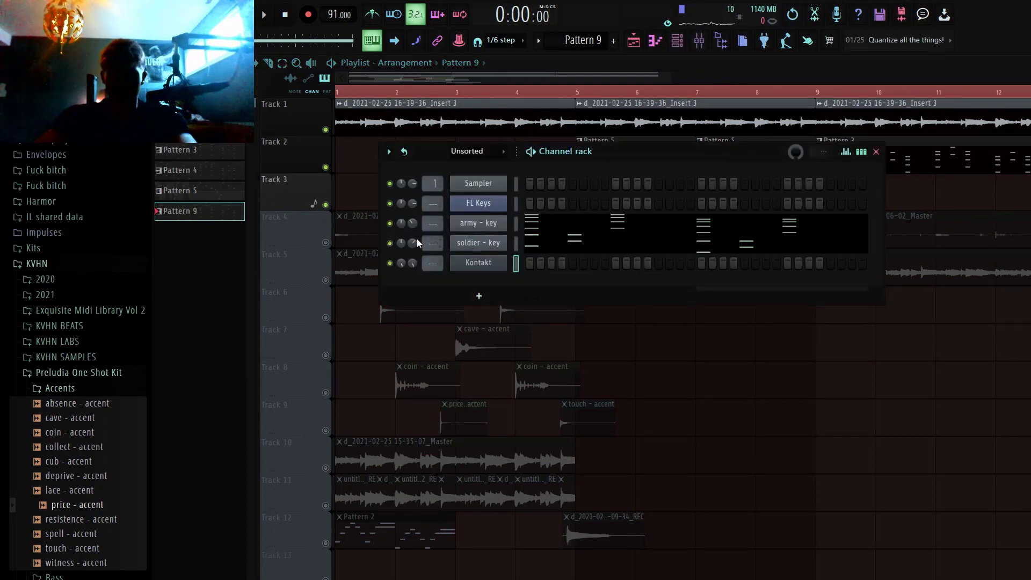
{"action": "key", "text": "F6"}
{"action": "left_click", "coordinate": [325, 280], "text": "ctrl"}
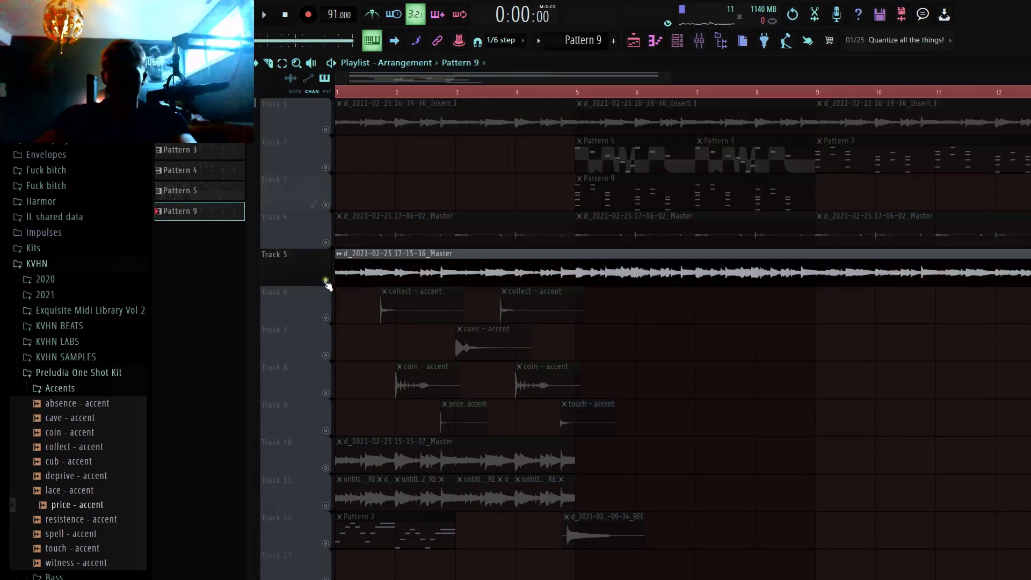
{"action": "left_click_drag", "start_coordinate": [668, 79], "coordinate": [988, 79]}
{"action": "scroll", "coordinate": [779, 253], "scroll_direction": "down", "scroll_amount": 2}
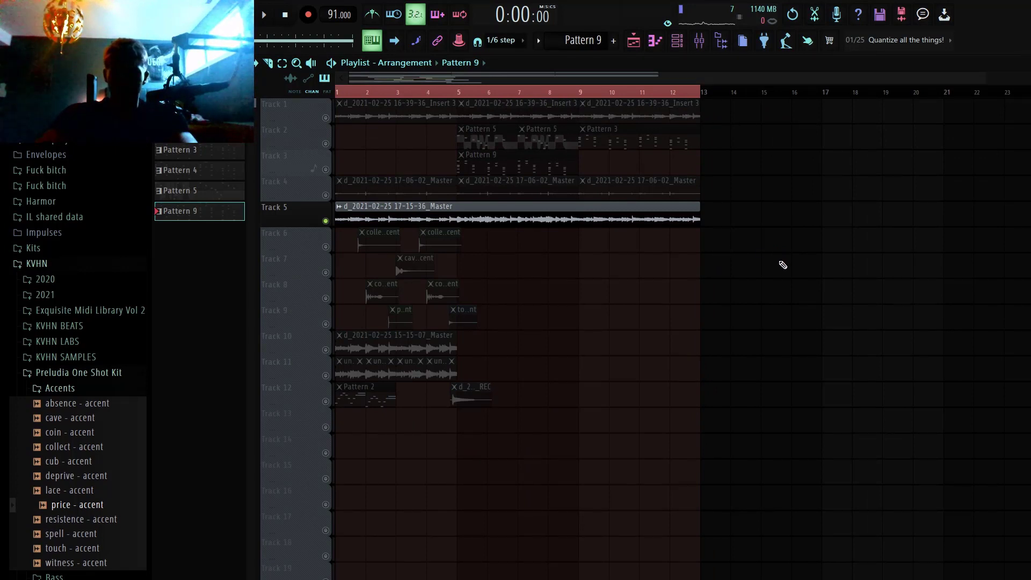
{"action": "left_click", "coordinate": [667, 221]}
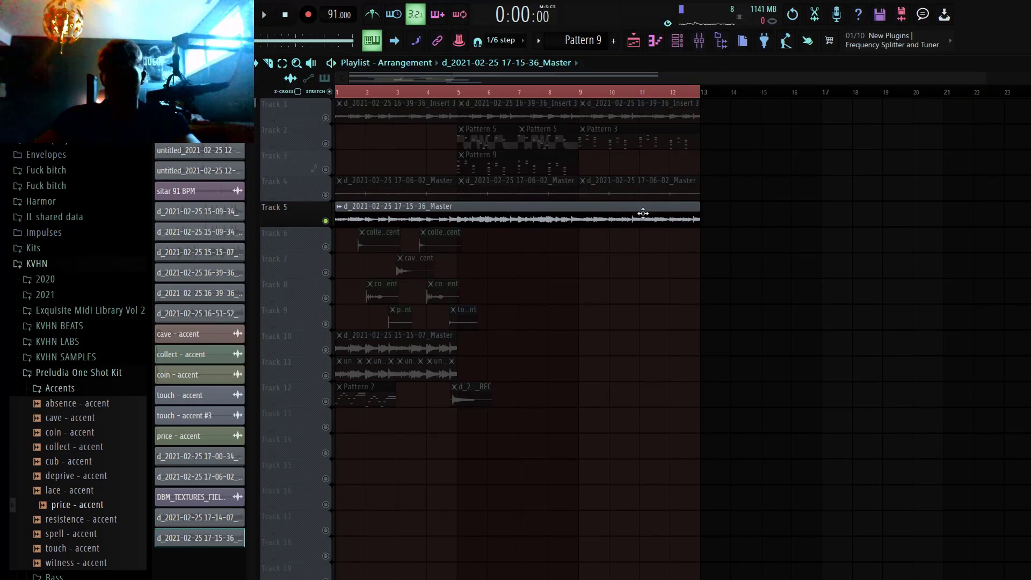
{"action": "double_click", "coordinate": [638, 221]}
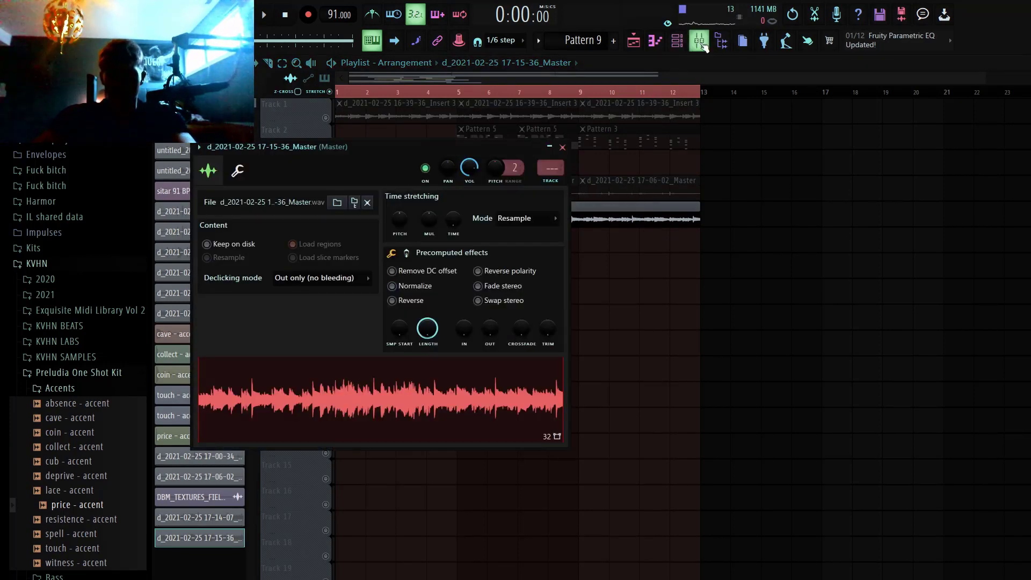
{"action": "left_click", "coordinate": [700, 42]}
{"action": "left_click", "coordinate": [835, 219]}
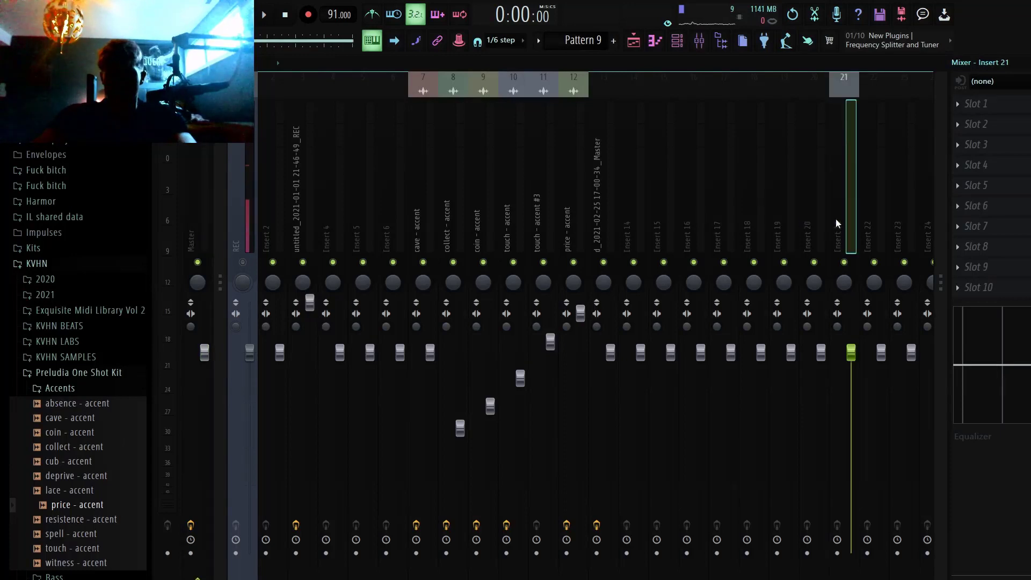
{"action": "left_click", "coordinate": [844, 204]}
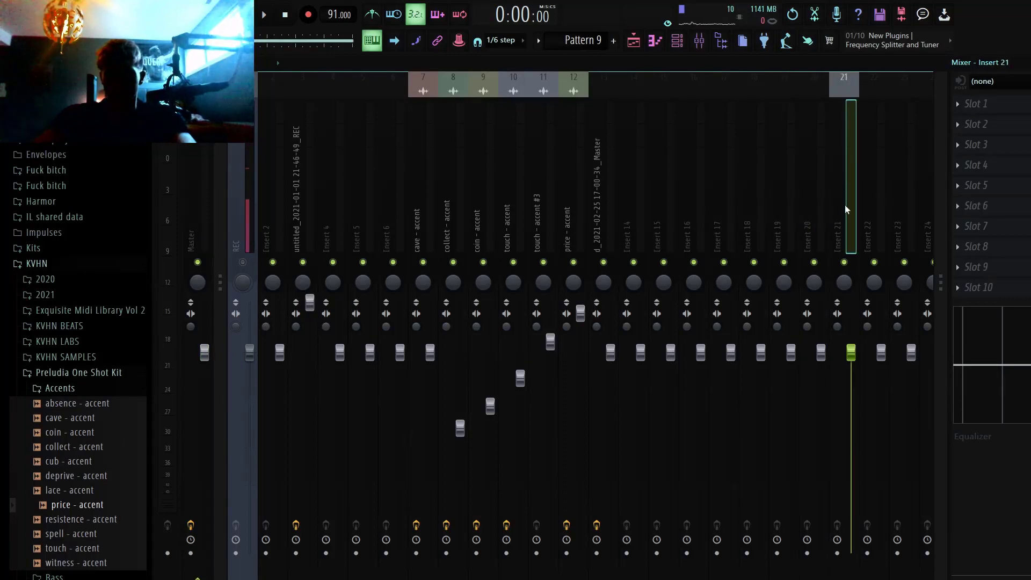
{"action": "key", "text": "F5"}
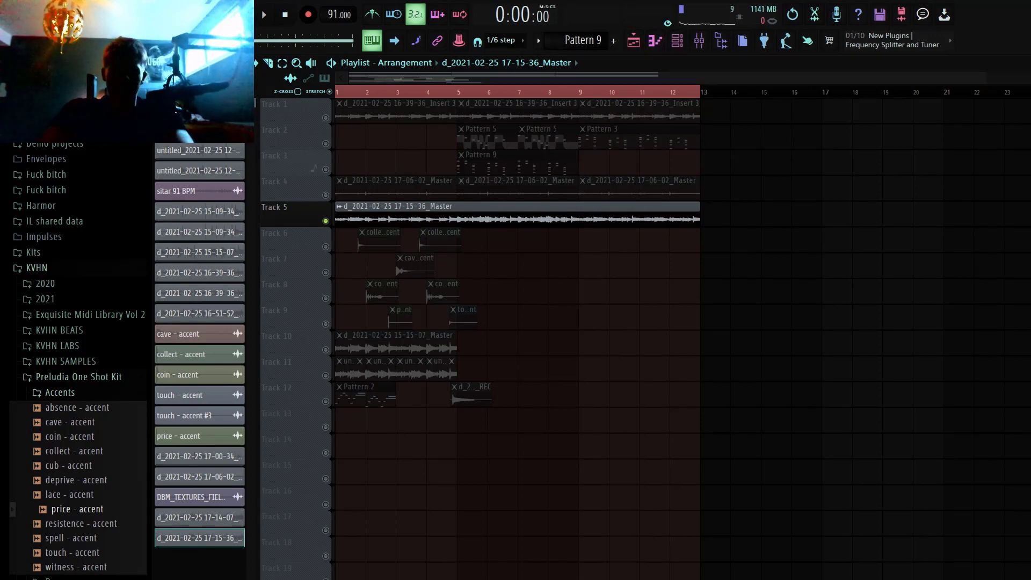
{"action": "key", "text": "alt+Tab"}
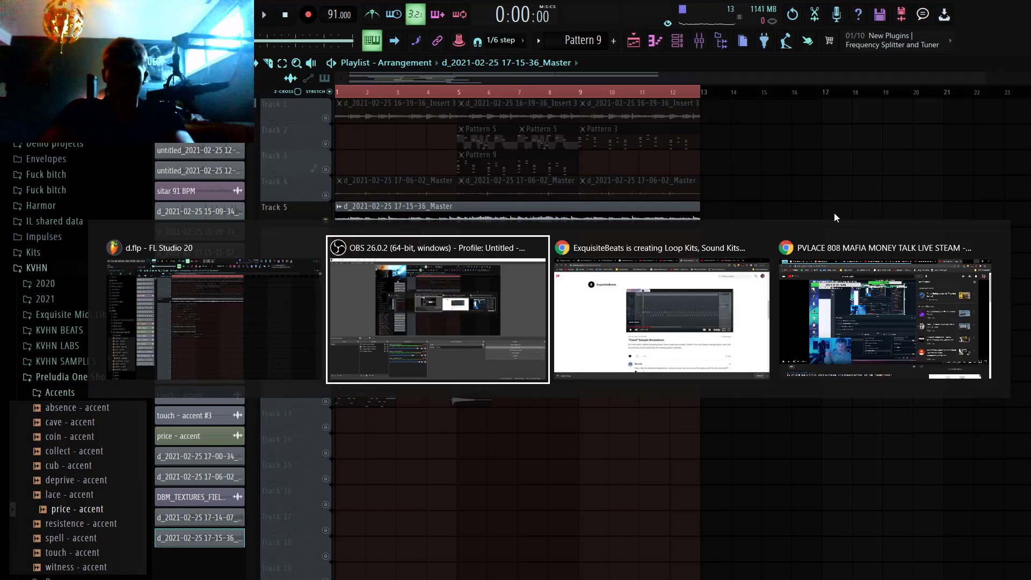